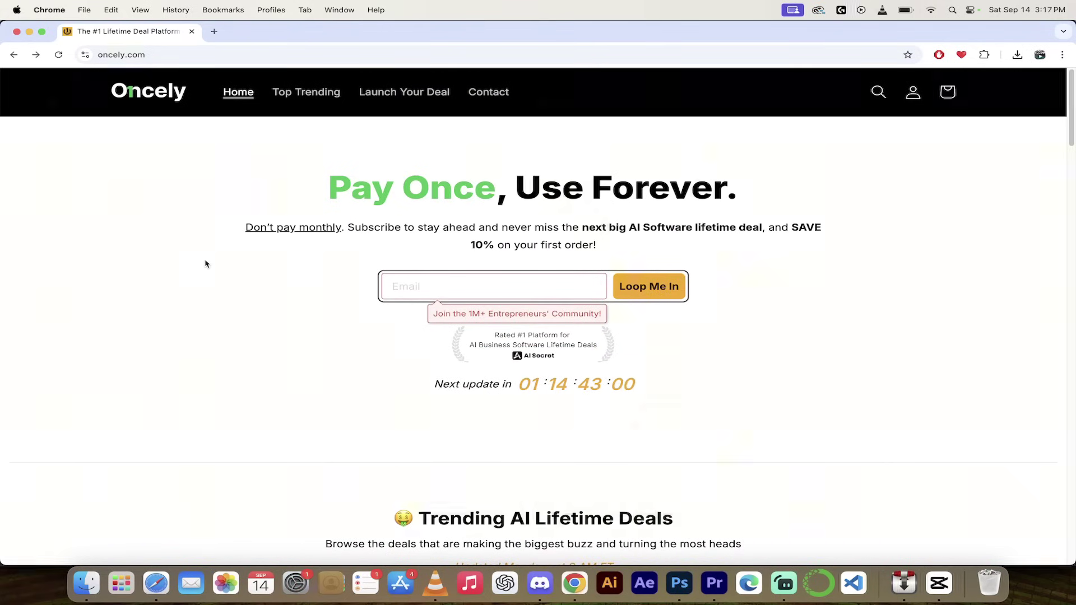
Step: Browse the Oncely home page, focus the newsletter email field and dismiss its autofill suggestions
scroll(205, 264, down, 1)
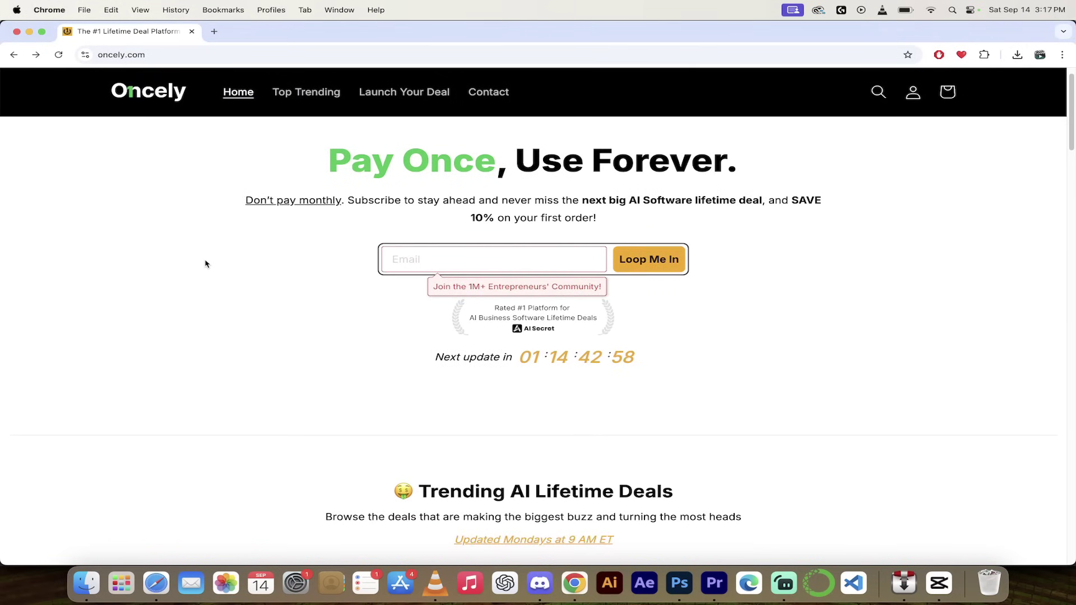
scroll(205, 264, down, 5)
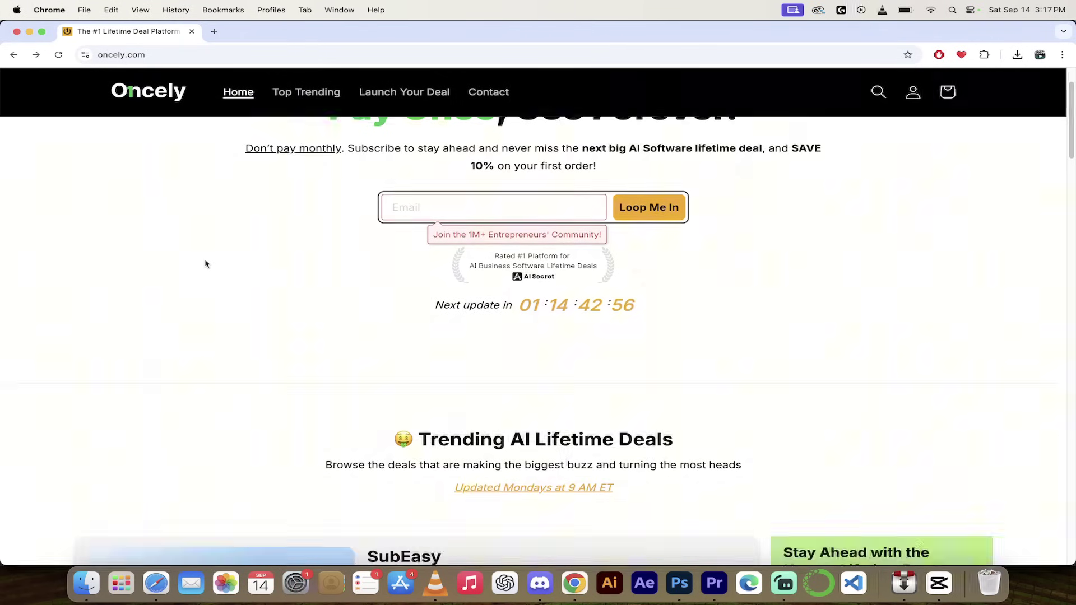
scroll(88, 275, up, 3)
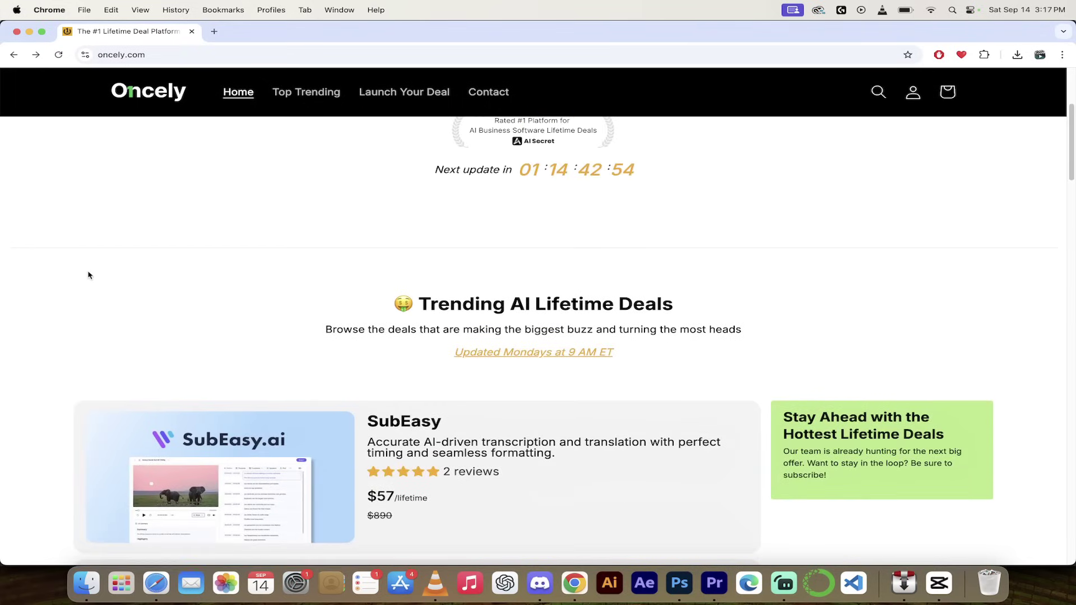
scroll(88, 275, up, 3)
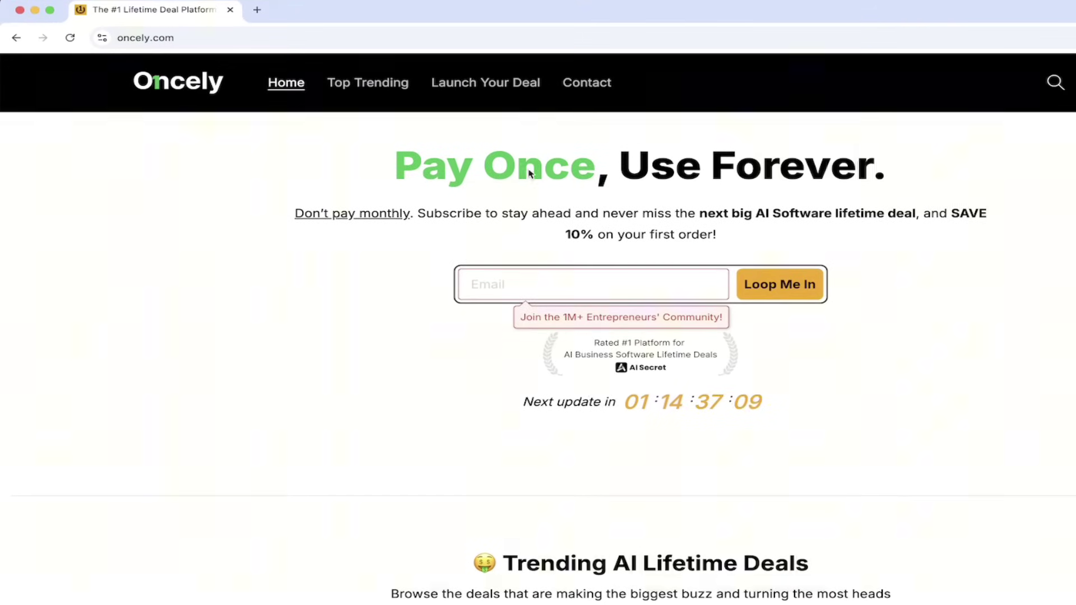
scroll(214, 399, down, 3)
scroll(214, 399, up, 2)
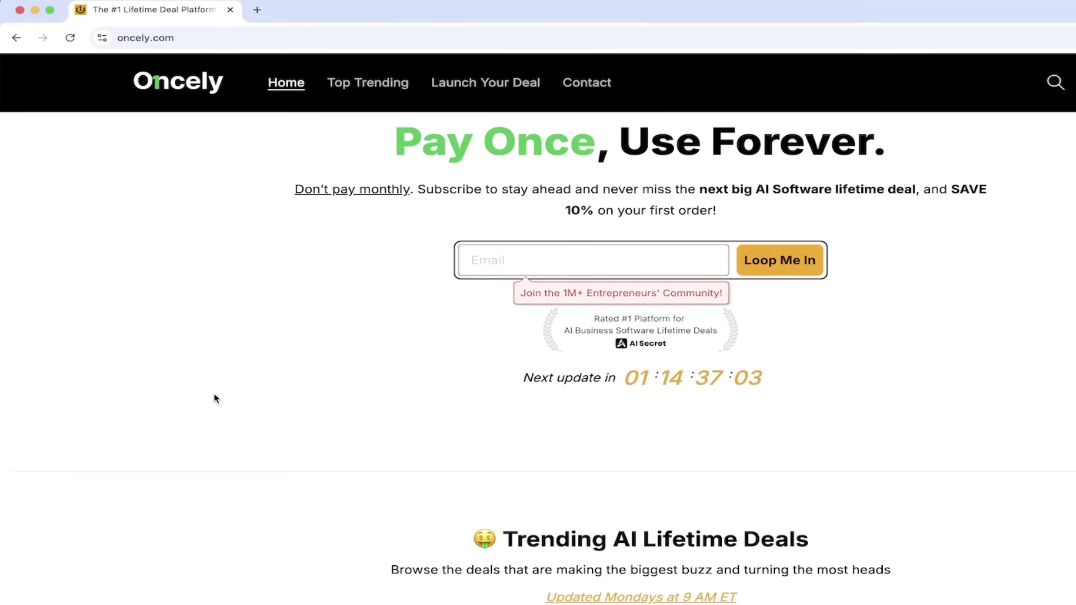
scroll(236, 386, down, 1)
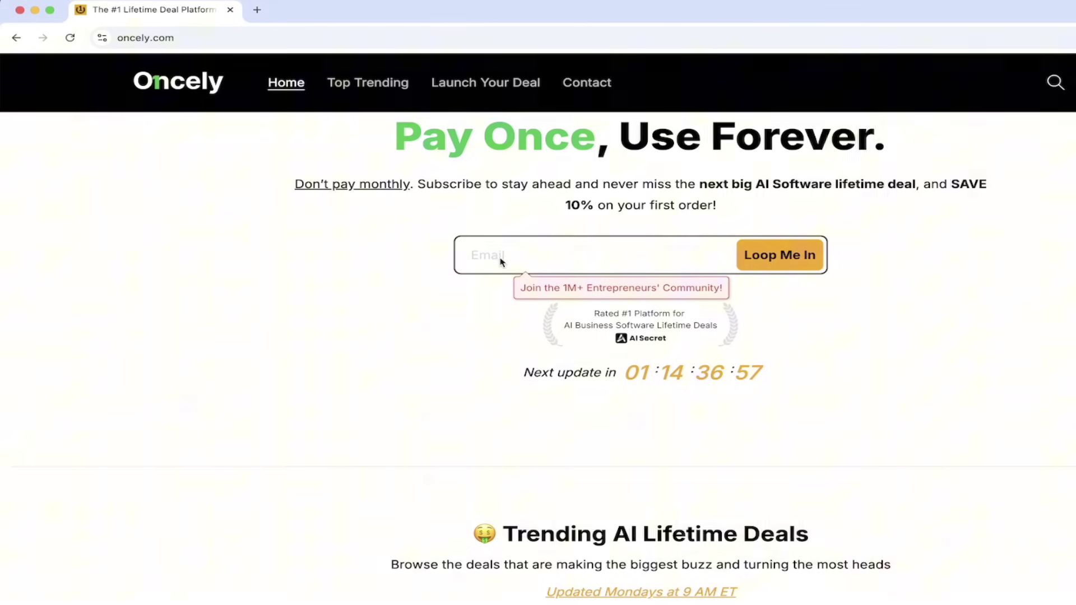
scroll(278, 322, down, 1)
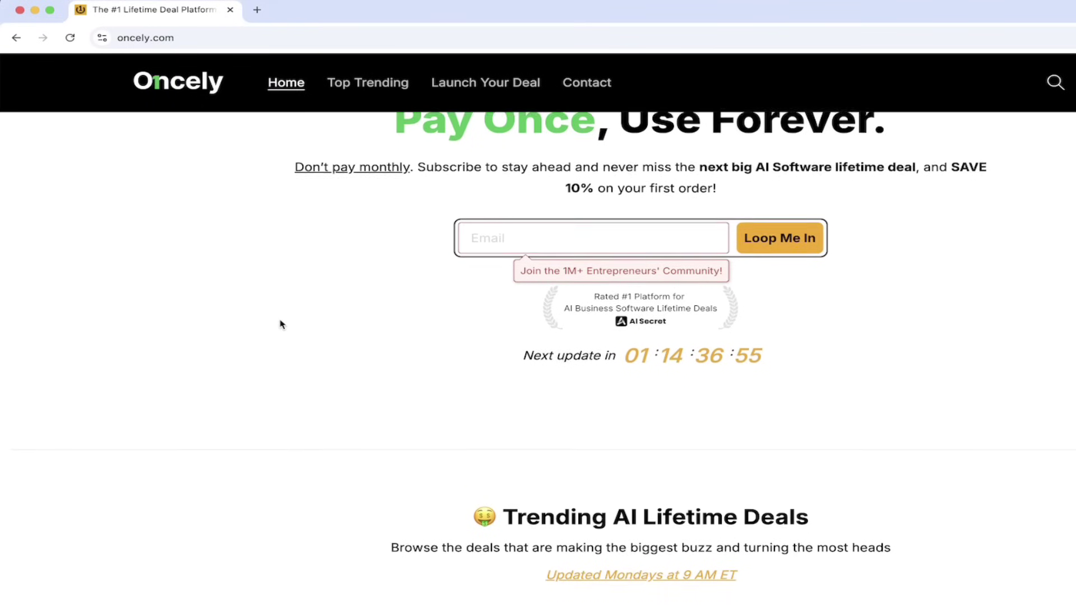
scroll(281, 325, up, 2)
click(505, 281)
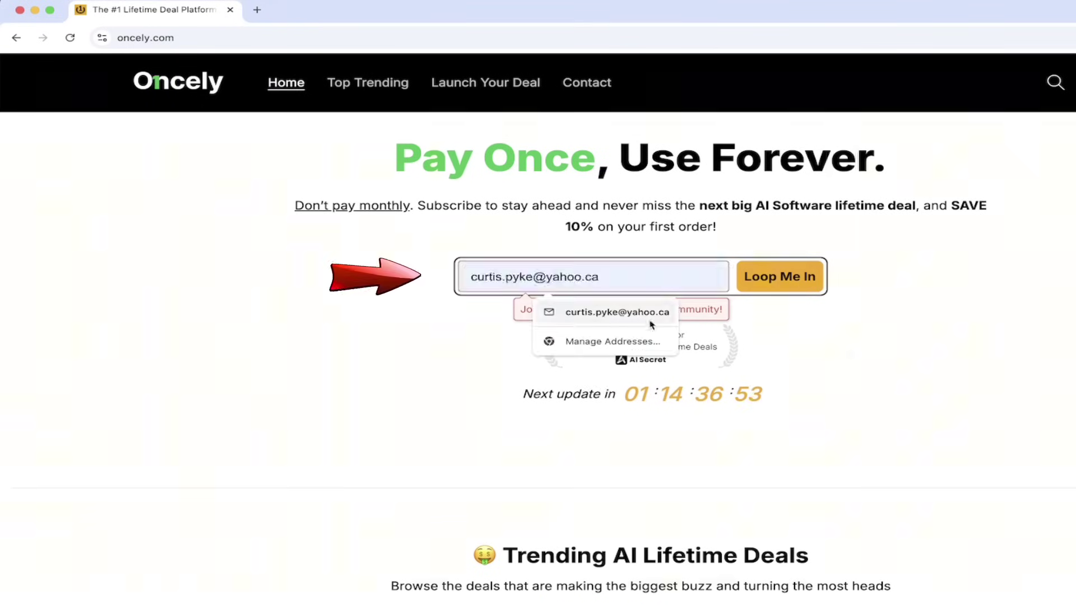
click(146, 368)
Step: Scroll further down the deals and view the SubEasy deal's product page
scroll(146, 368, down, 5)
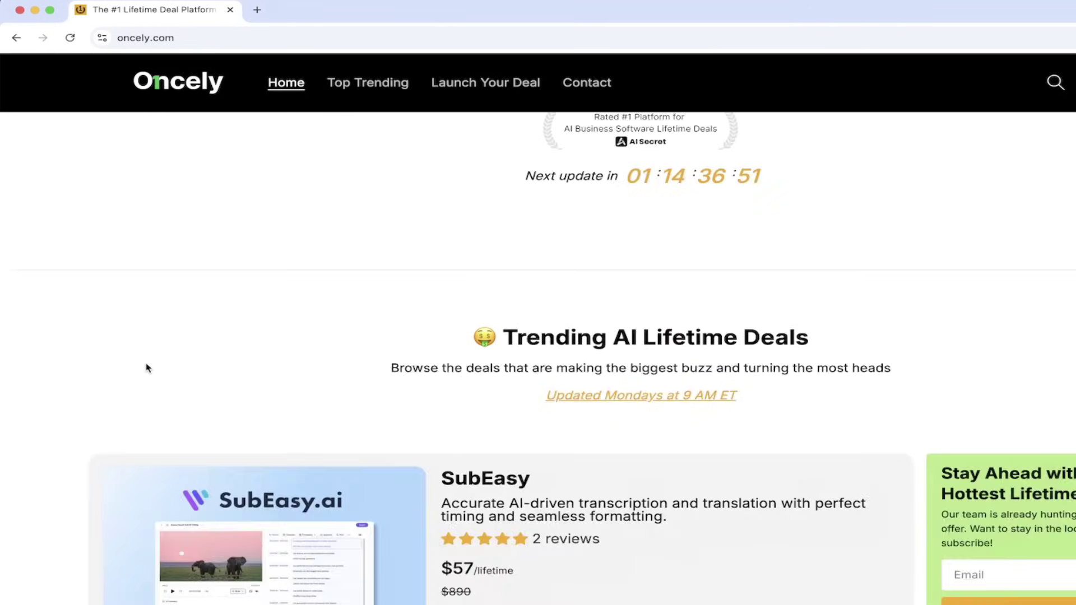
scroll(145, 364, down, 3)
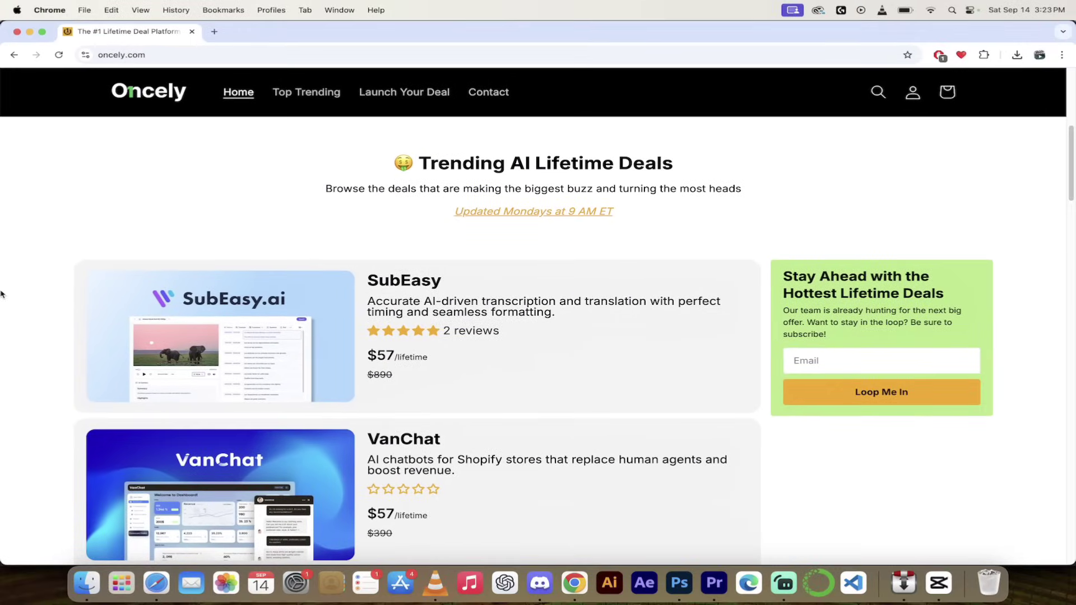
scroll(4, 388, down, 1)
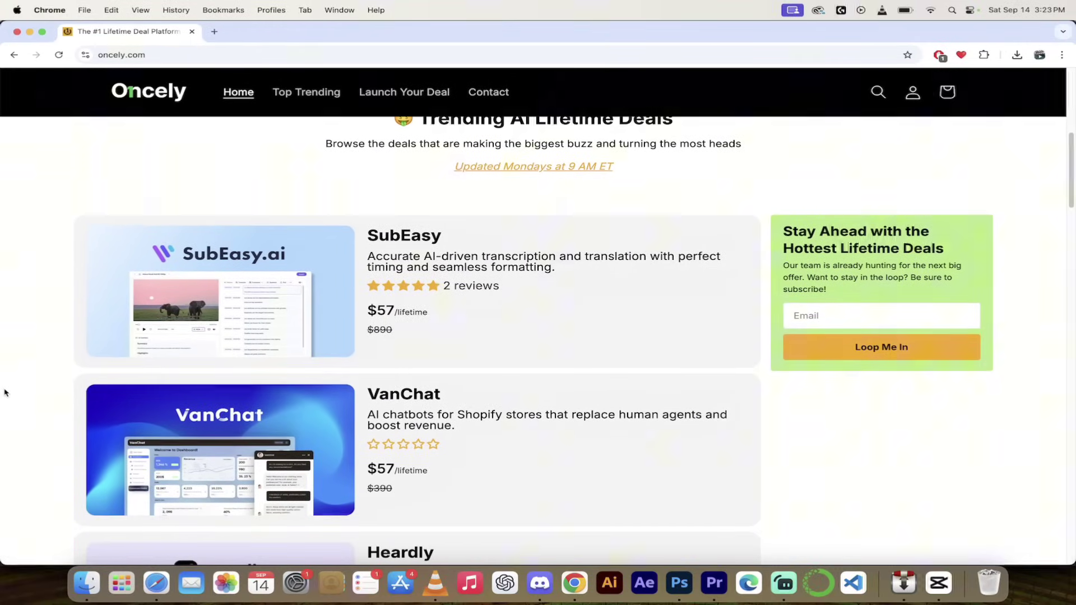
scroll(543, 304, down, 1)
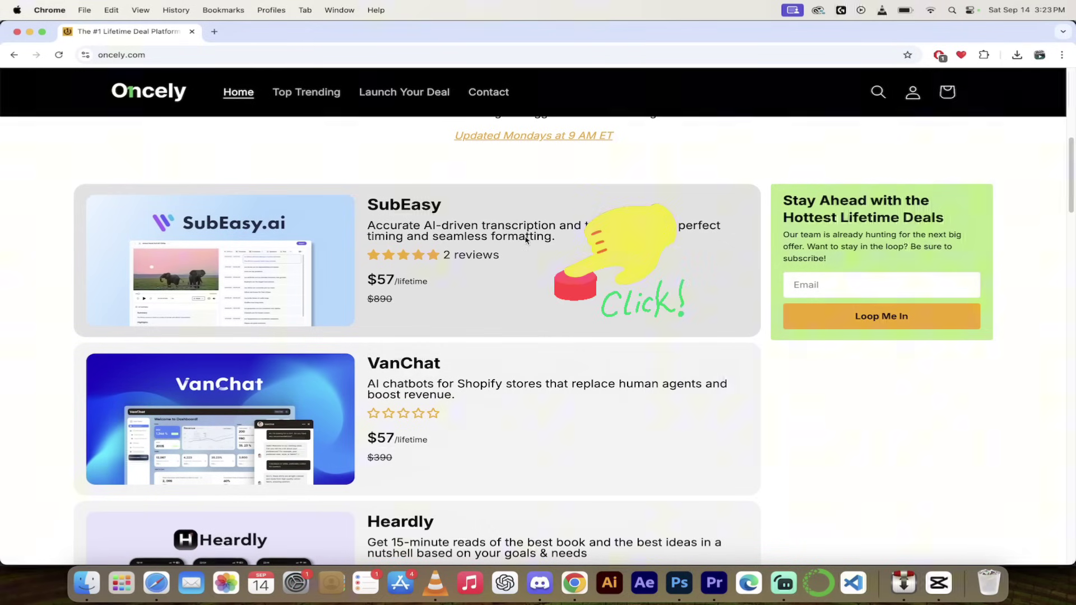
click(418, 220)
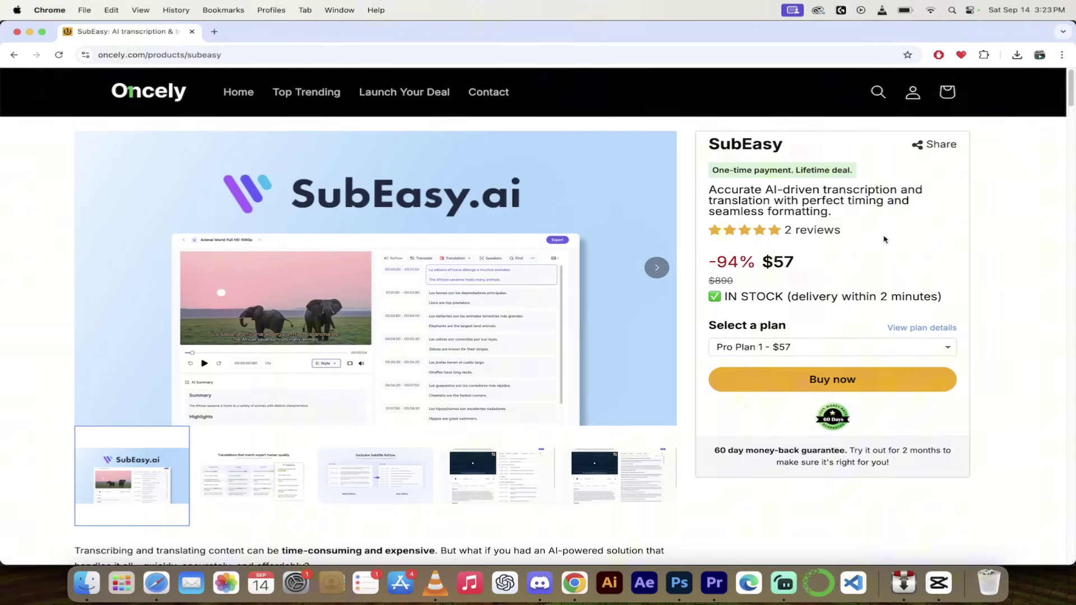
scroll(1, 311, down, 5)
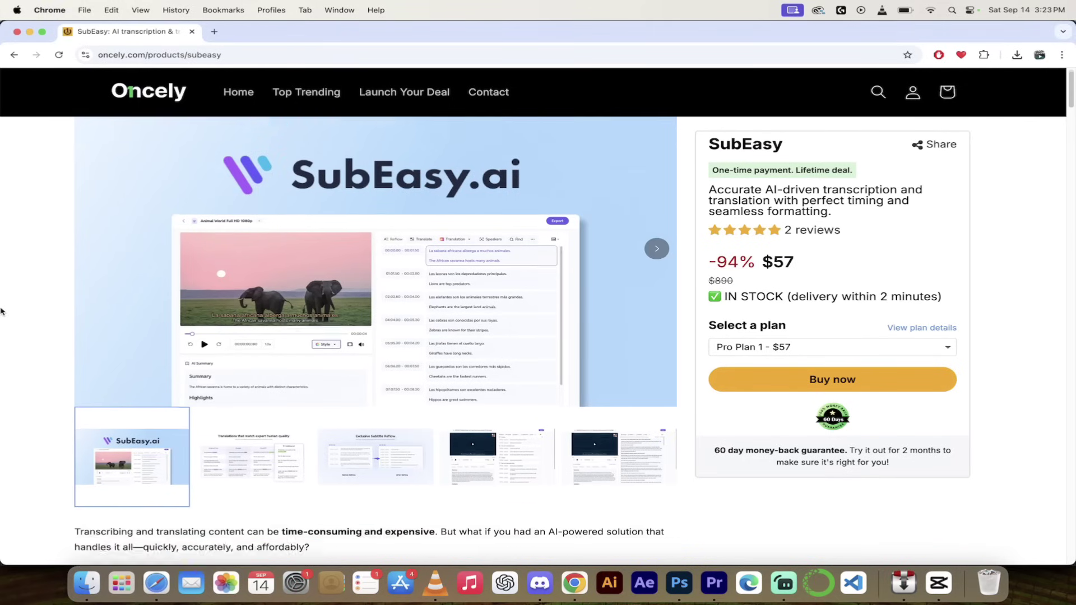
scroll(1, 312, up, 5)
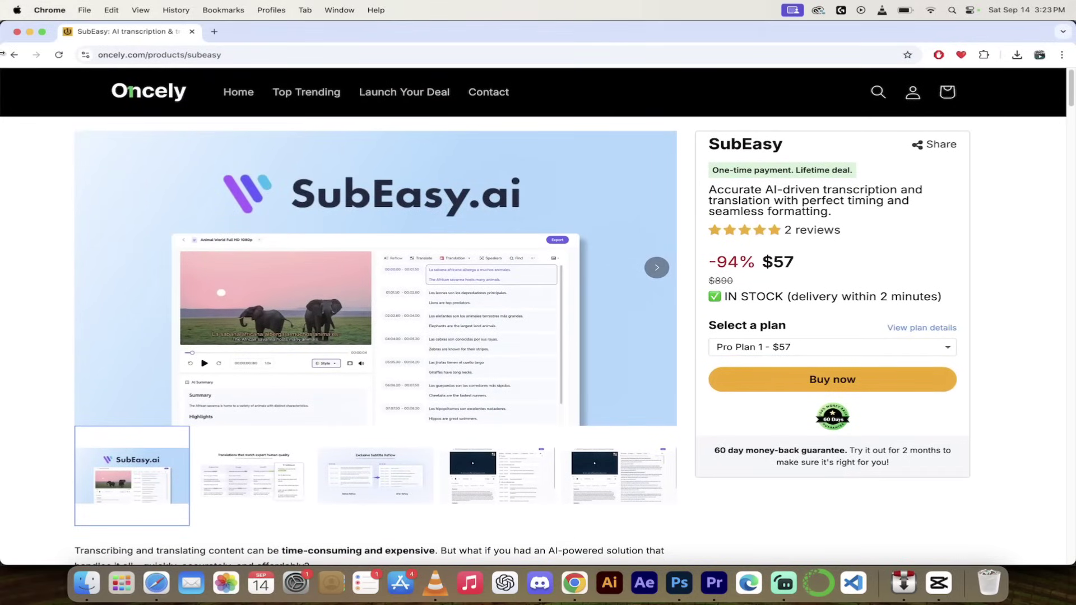
Step: Return to the home page and scroll through the deal listing
click(14, 54)
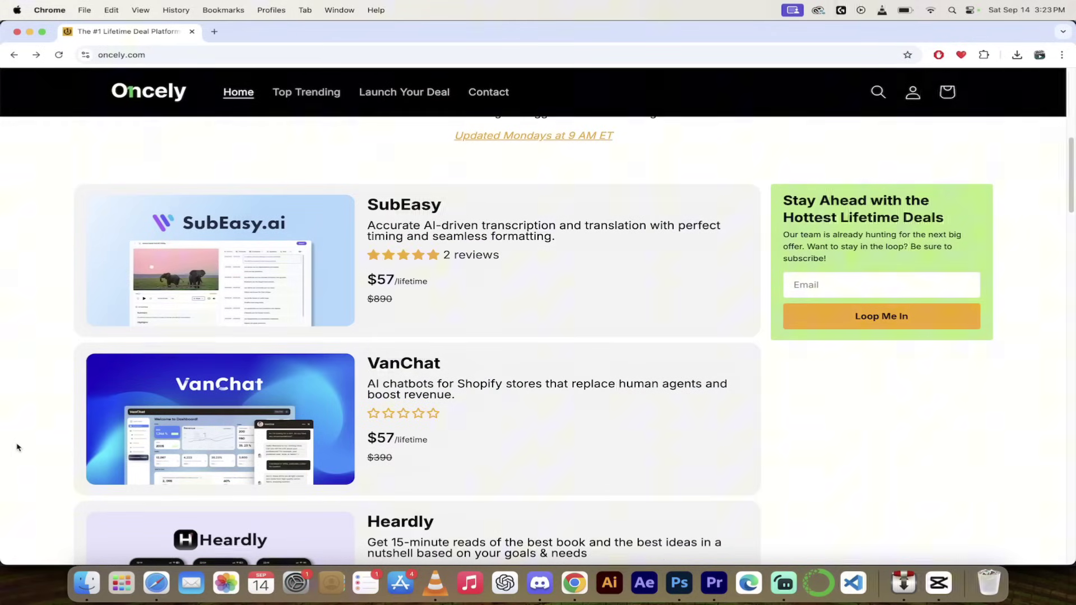
scroll(37, 432, down, 4)
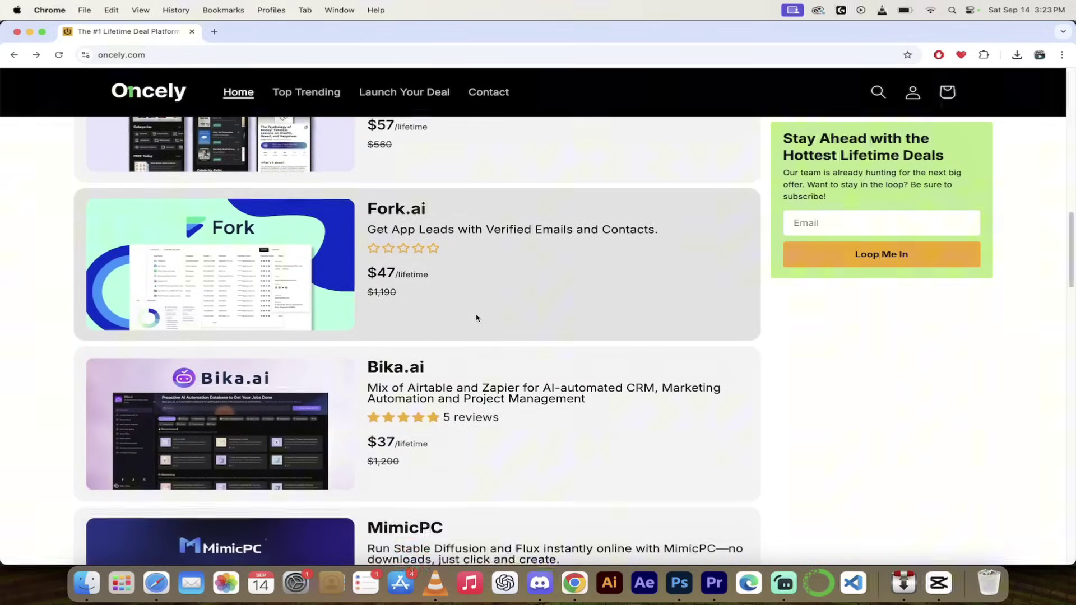
scroll(475, 317, down, 3)
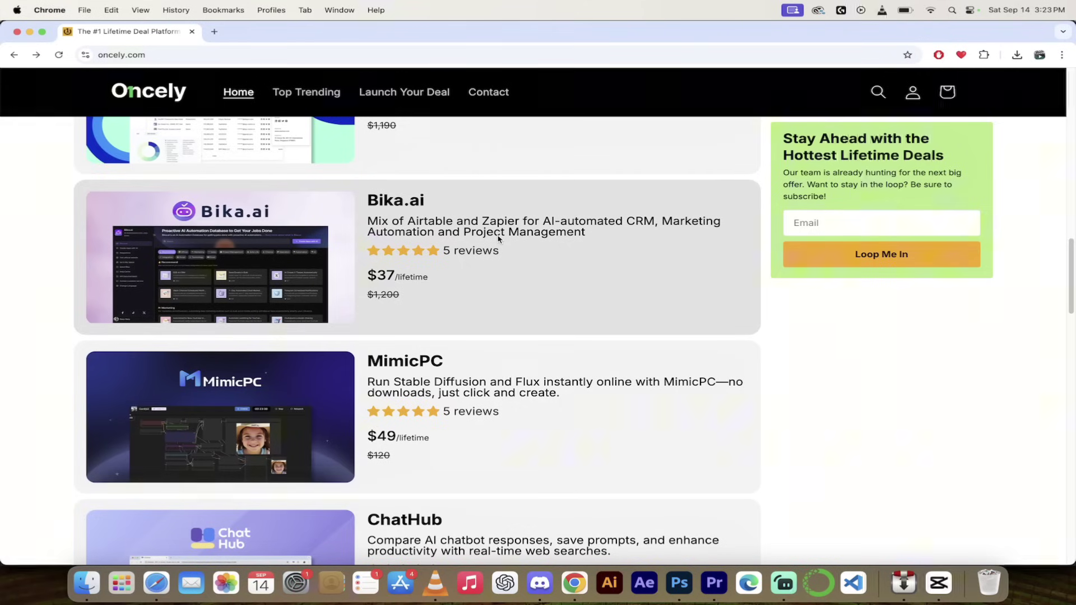
scroll(521, 269, down, 3)
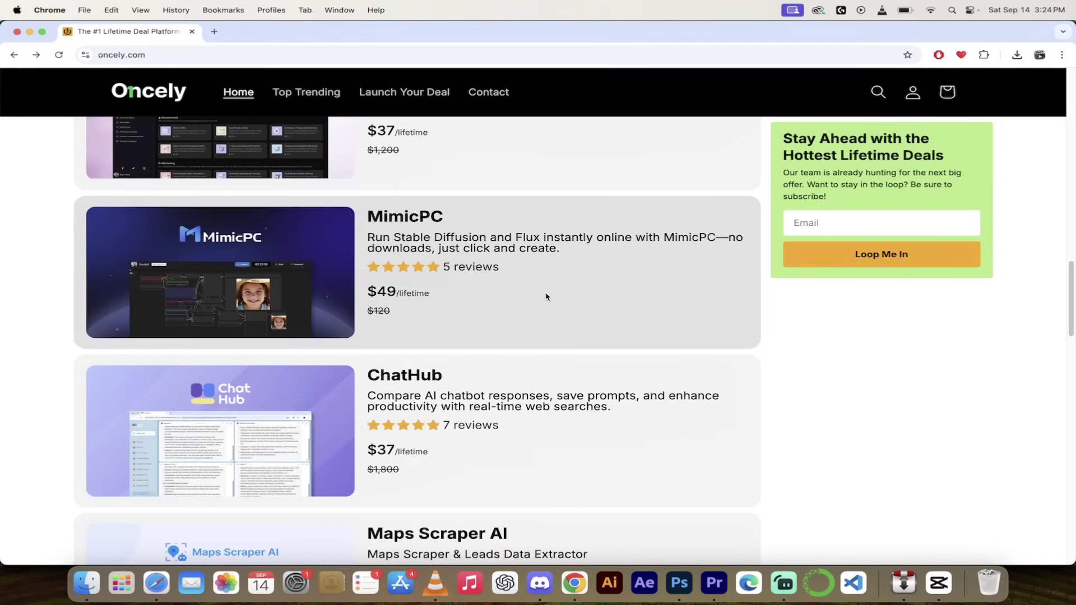
scroll(546, 297, down, 1)
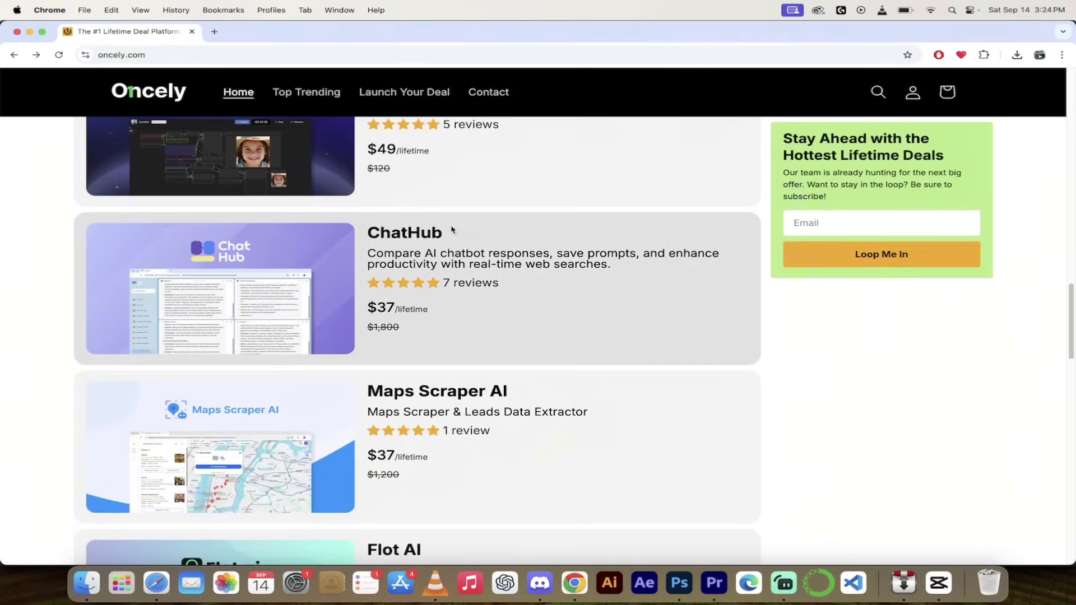
scroll(512, 265, down, 10)
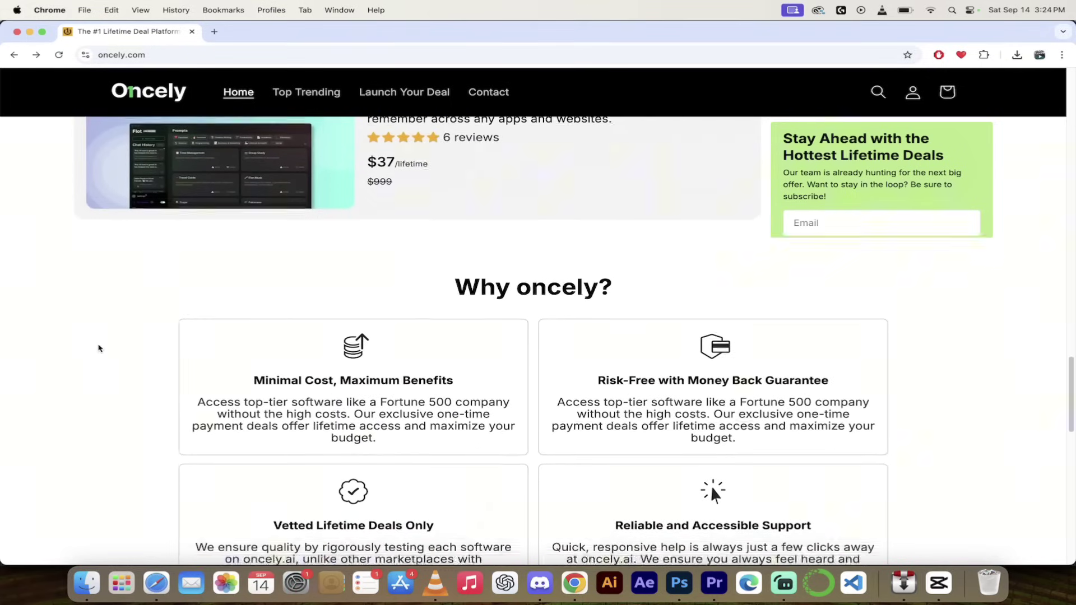
scroll(99, 348, down, 5)
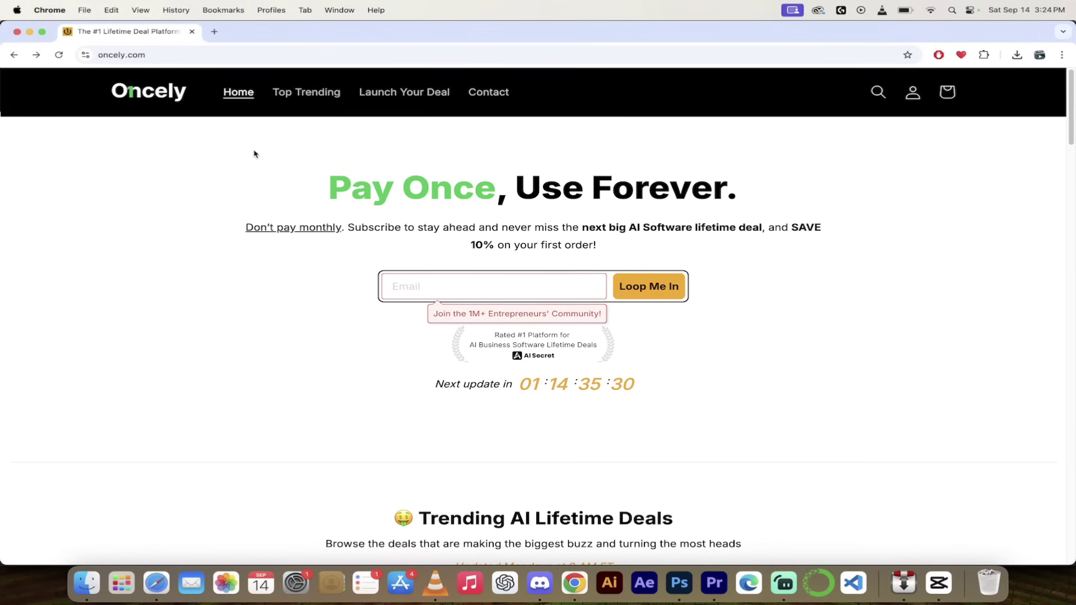
Step: Go to the Top Trending deals list, then to the Launch Your Deal page
click(308, 97)
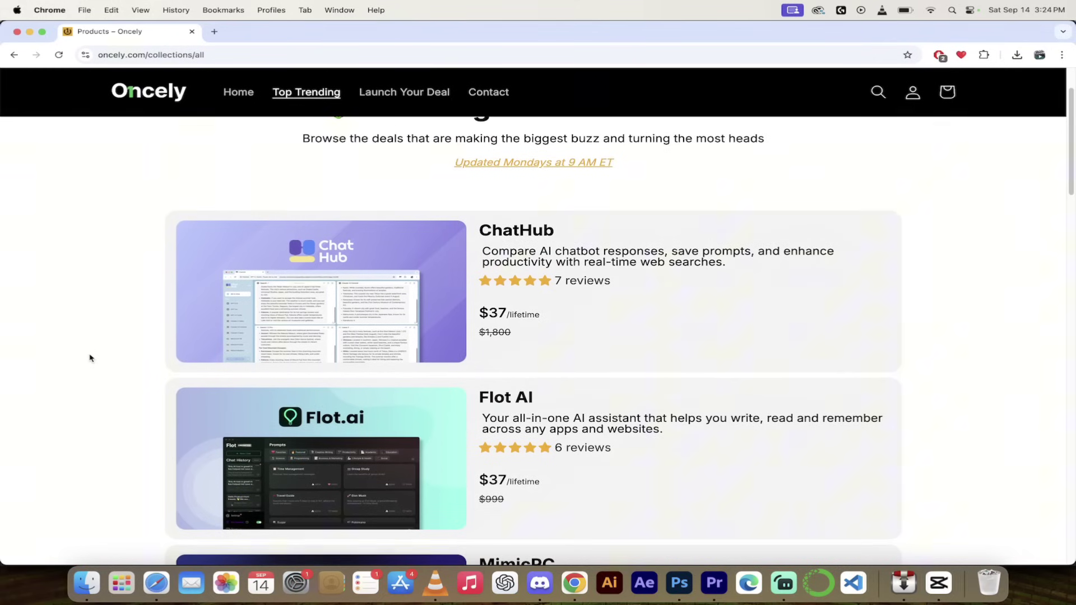
scroll(579, 284, up, 2)
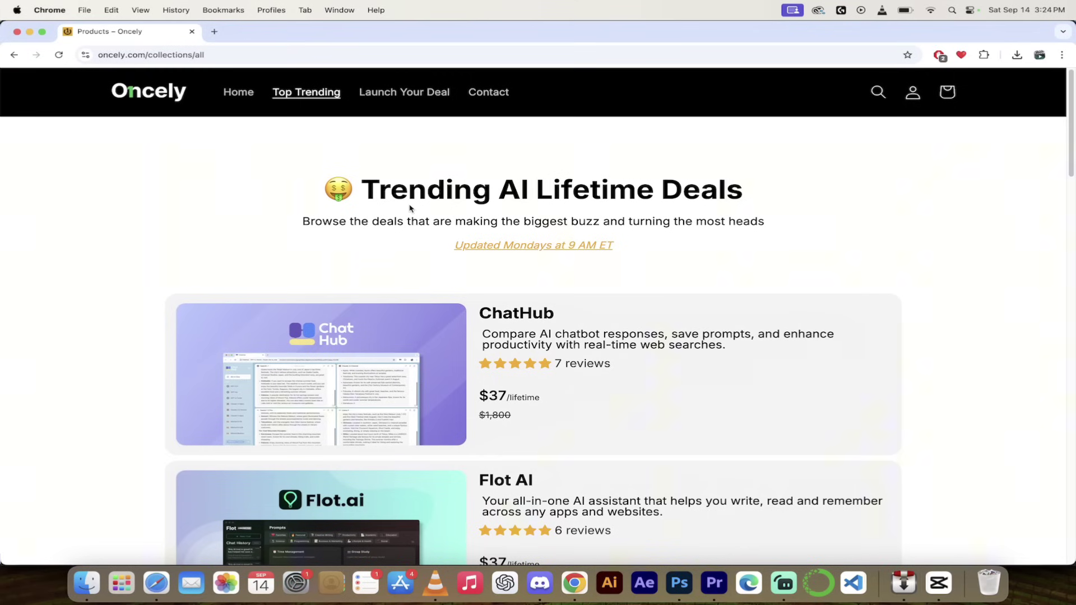
click(405, 93)
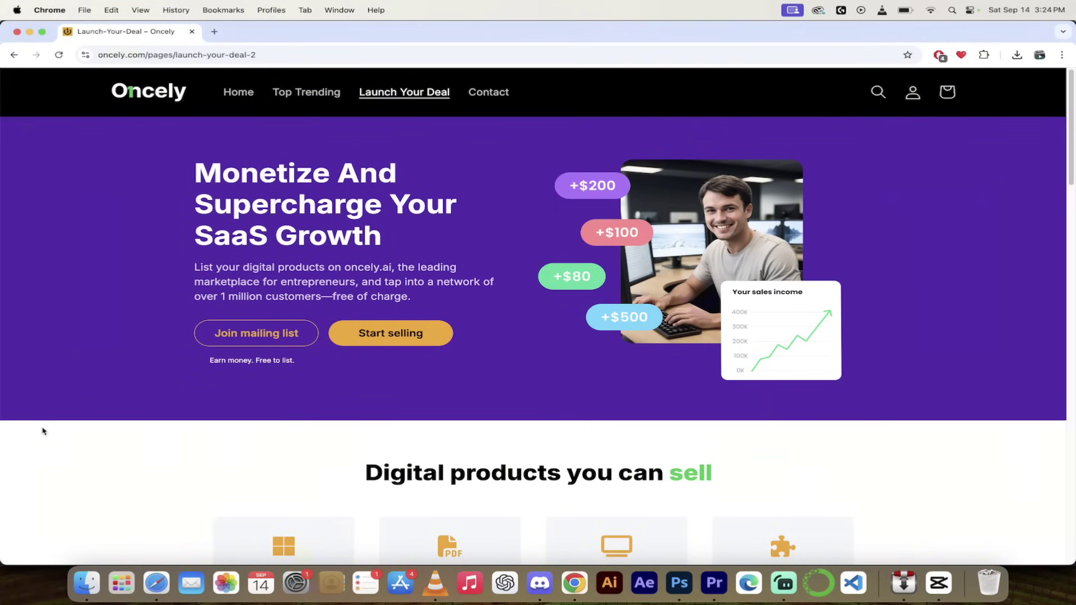
Step: Scroll through the Launch Your Deal seller pitch, then return to the Oncely home page
scroll(44, 431, down, 10)
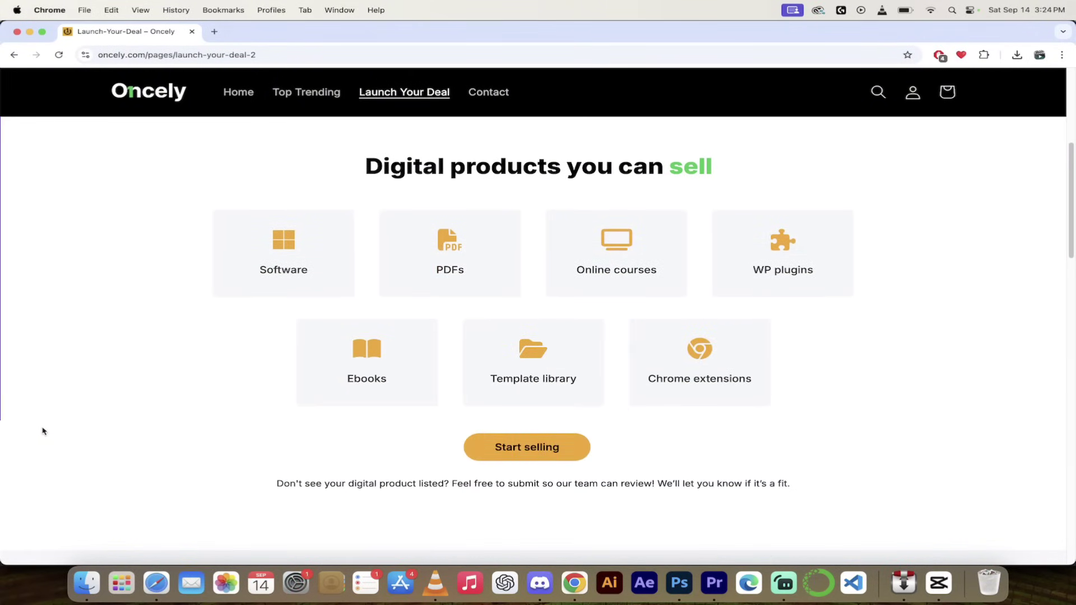
scroll(50, 420, up, 10)
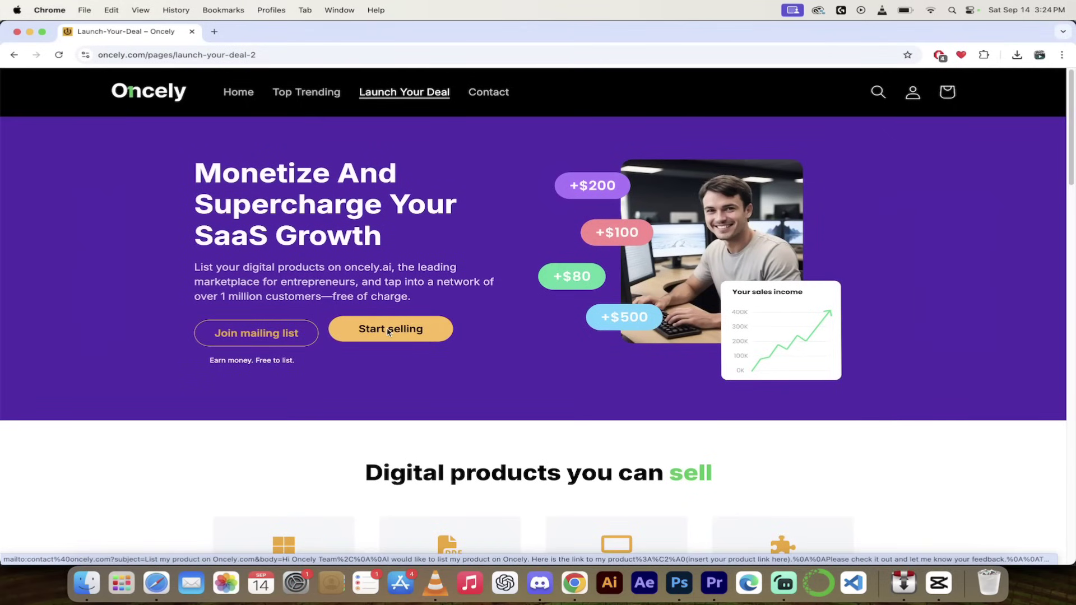
scroll(51, 452, down, 8)
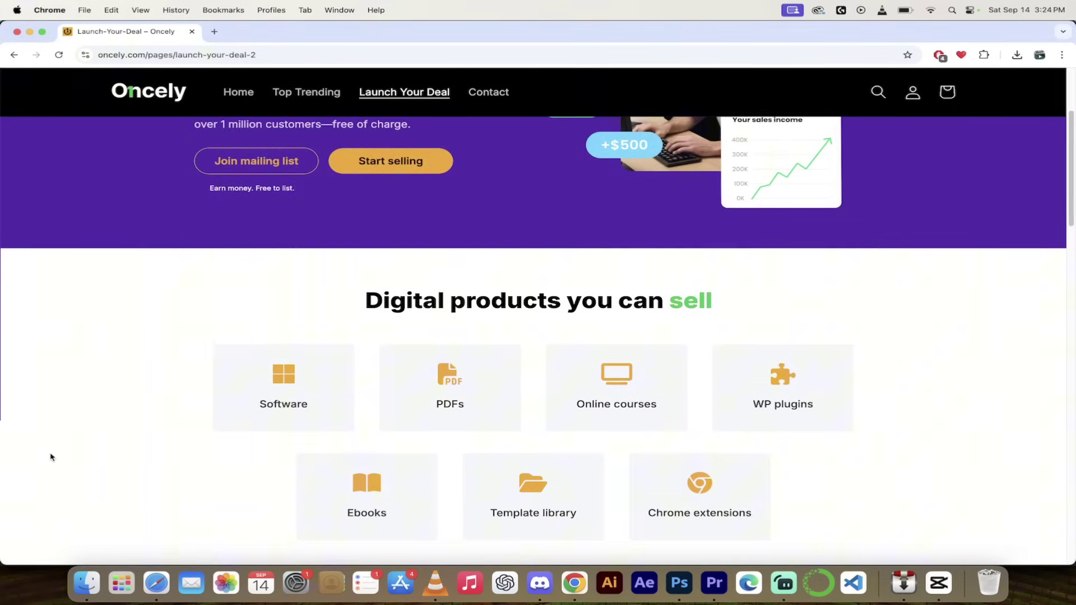
scroll(50, 457, up, 5)
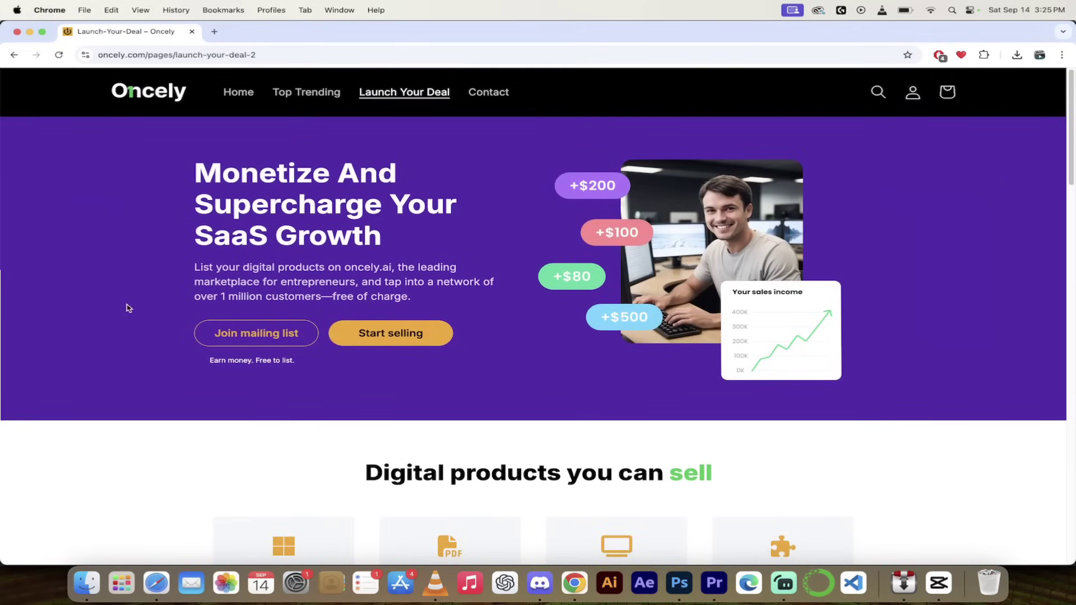
click(240, 96)
Step: Scroll through the Trending AI Lifetime Deals list, including ChatHub and Flot AI at $37
scroll(180, 348, down, 4)
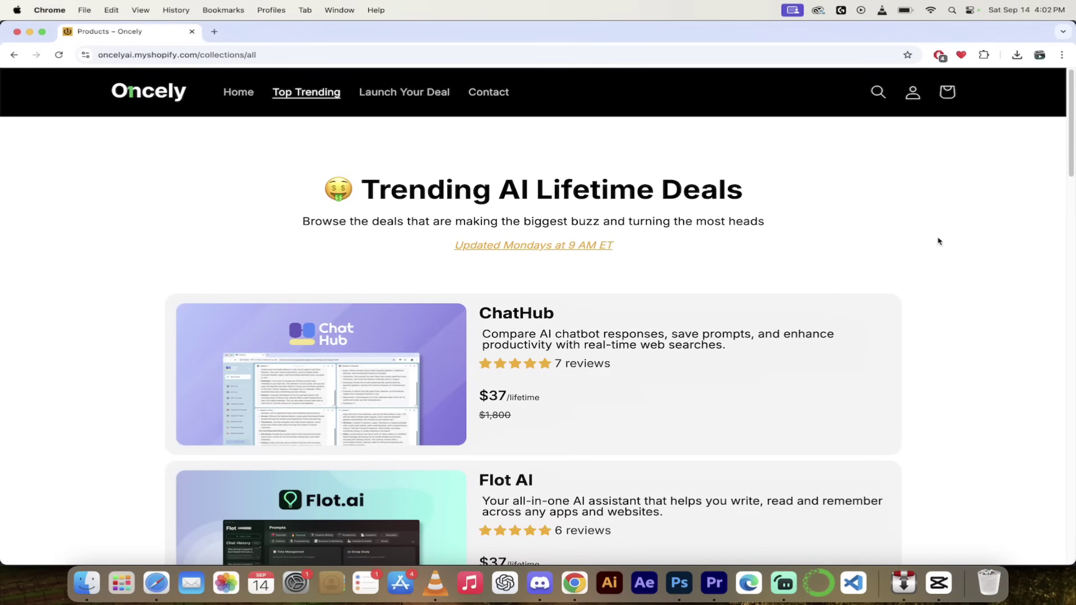
scroll(996, 325, down, 5)
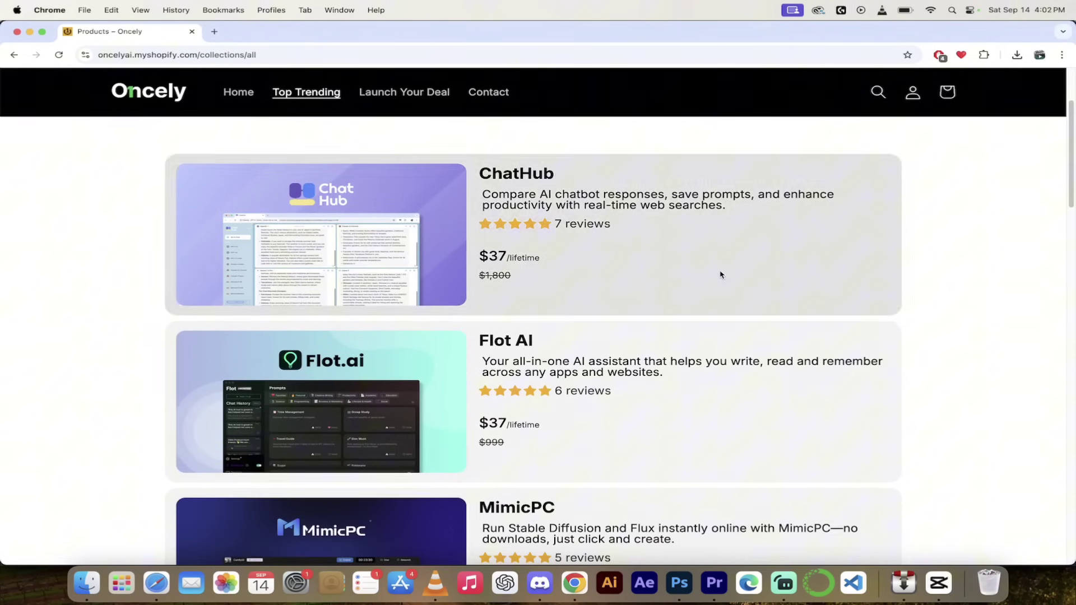
scroll(713, 273, up, 3)
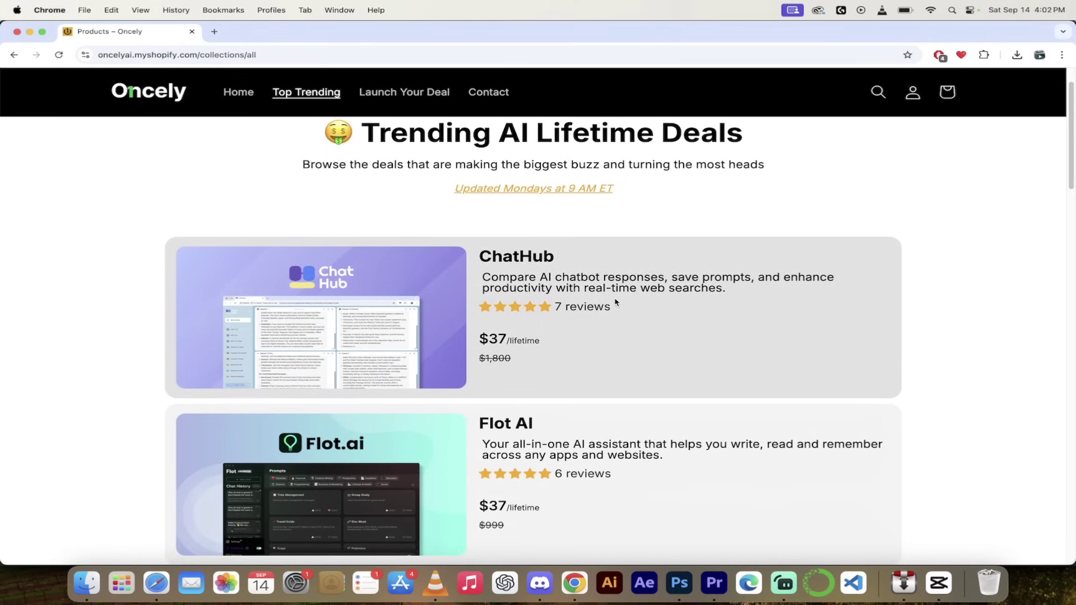
scroll(615, 303, up, 2)
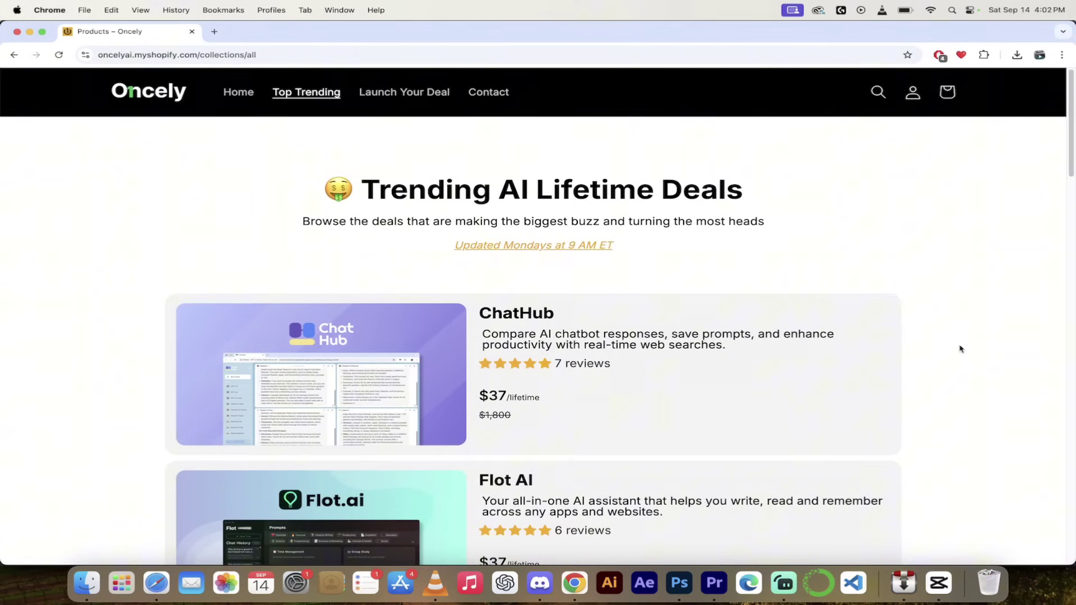
scroll(717, 382, down, 3)
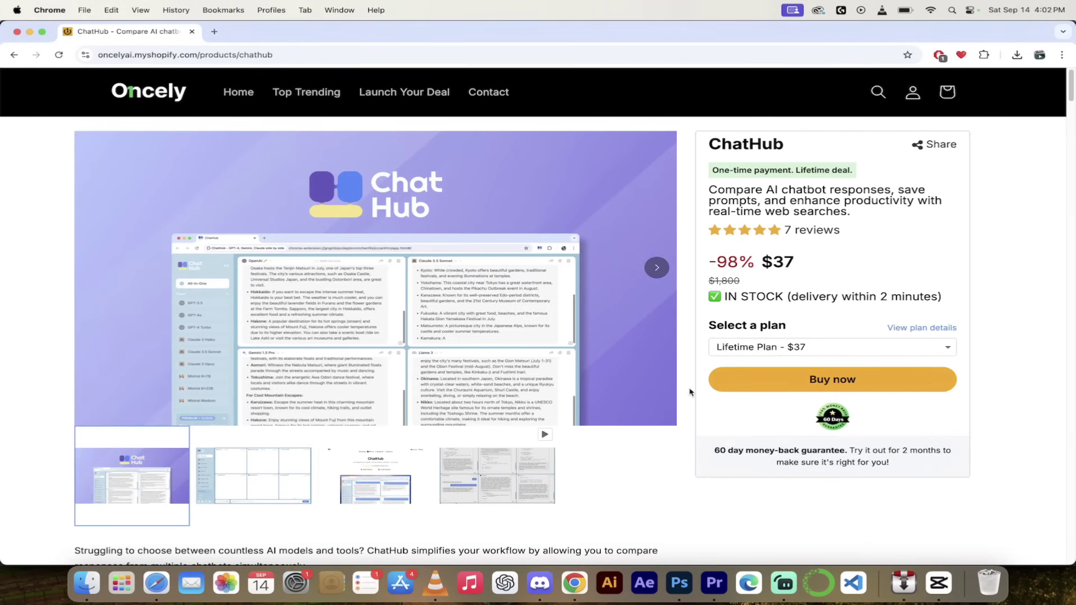
Step: Show ChatHub's second gallery image and scroll down to the description and Best features
click(657, 268)
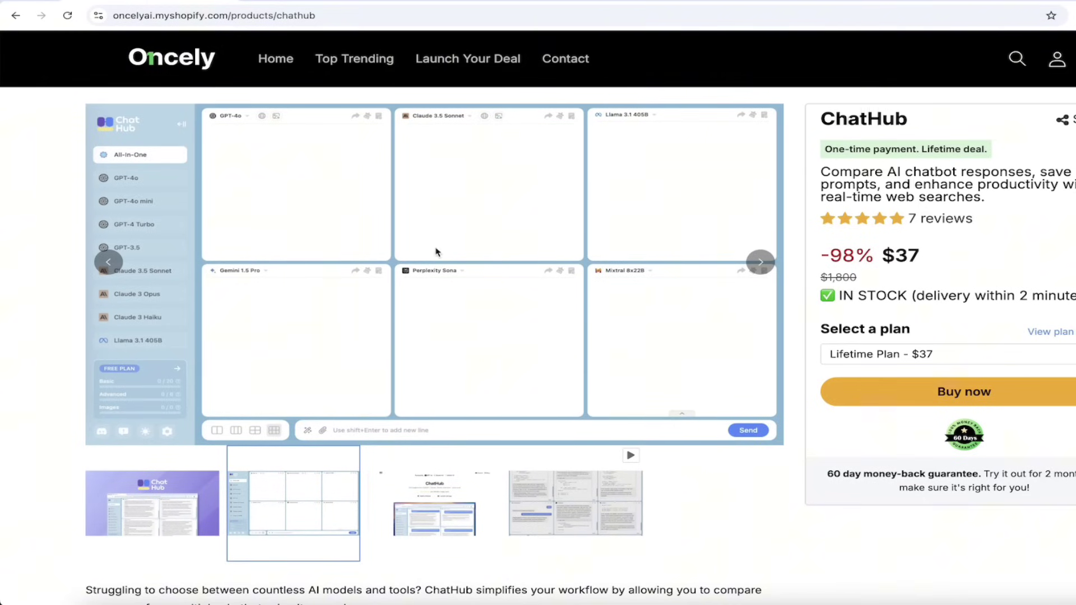
scroll(30, 484, down, 4)
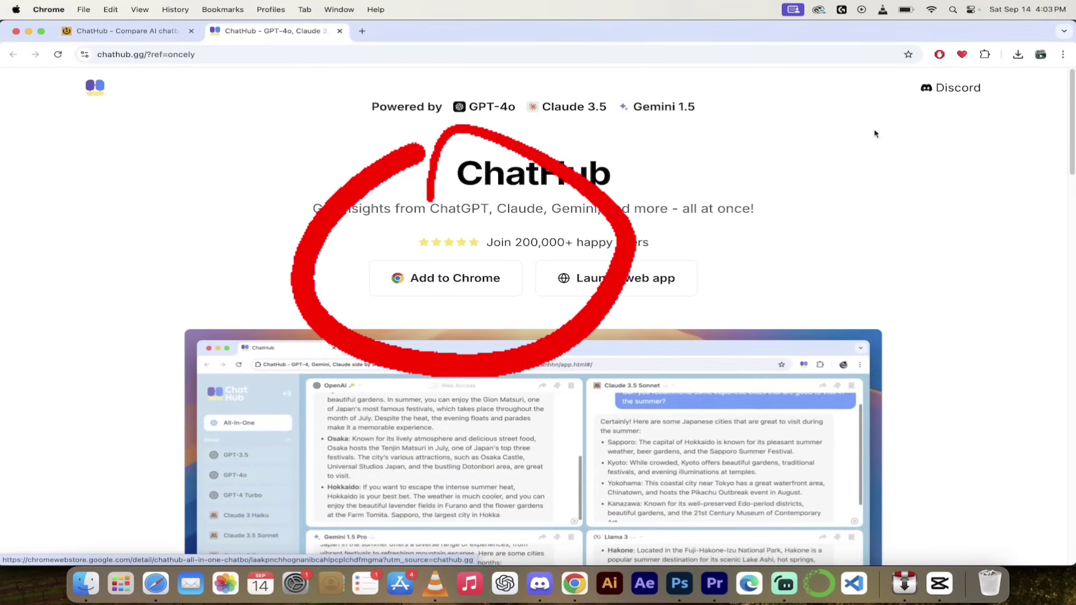
Step: Launch the ChatHub web app from chathub.gg in a new tab
click(605, 276)
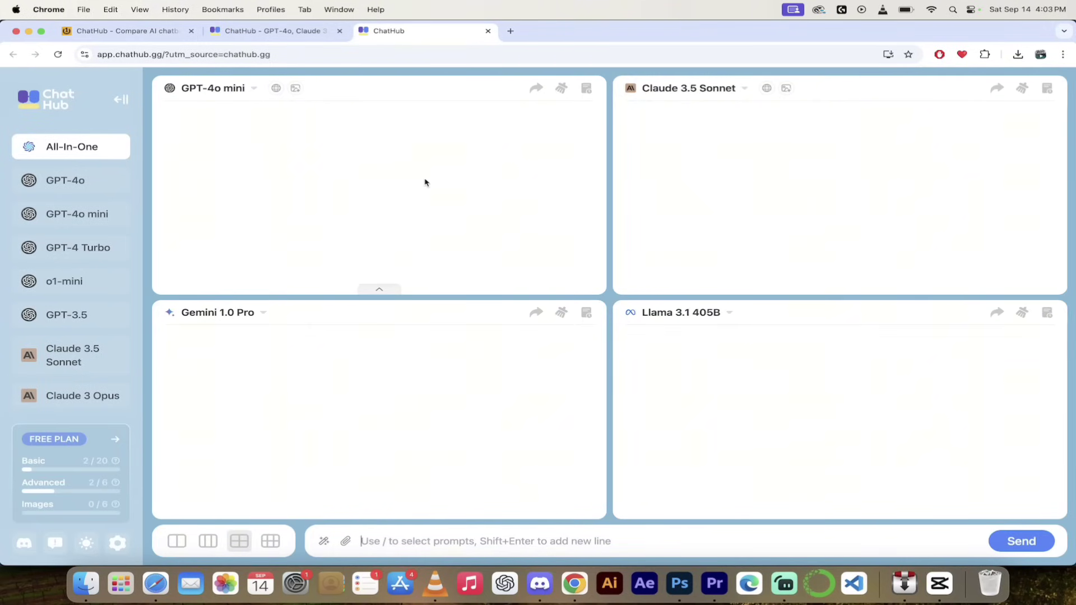
click(177, 540)
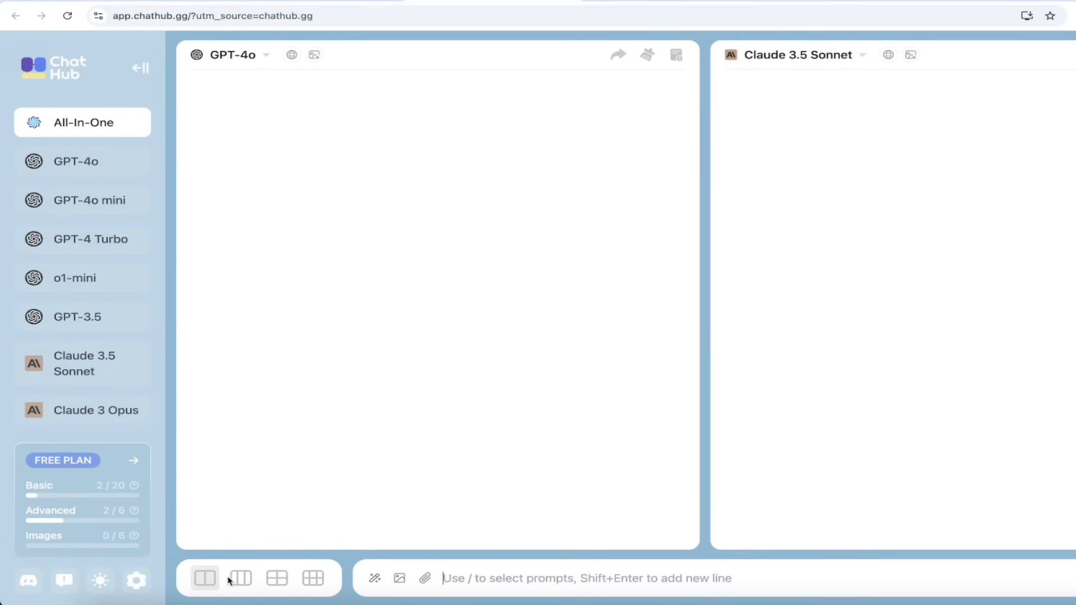
click(272, 575)
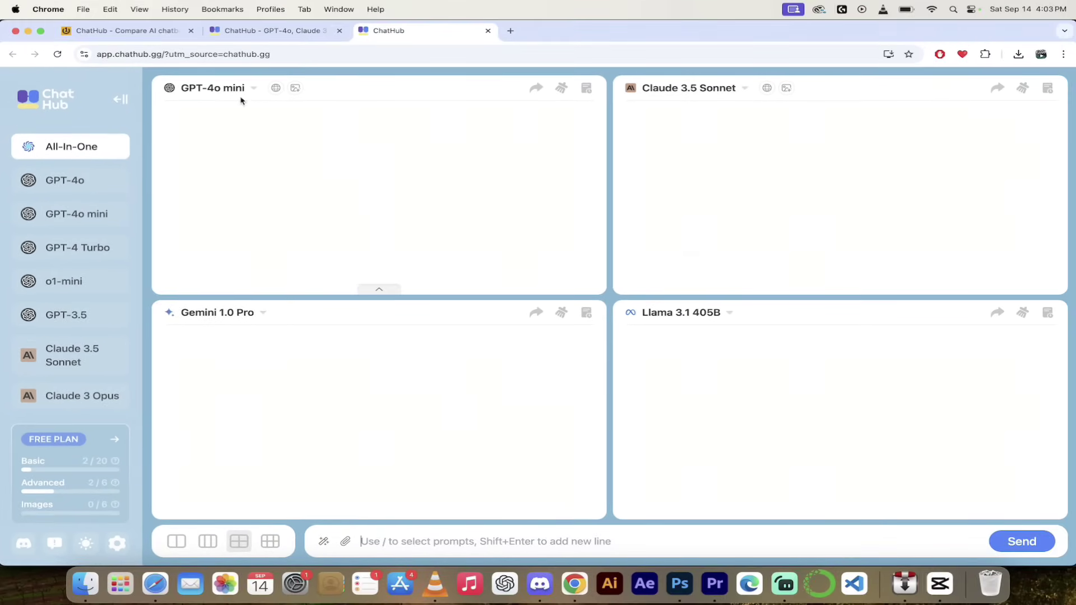
Step: Switch the first panel to GPT-4o and the Gemini panel to Mixtral 8x22B, keeping Llama 3.1 405B
click(250, 93)
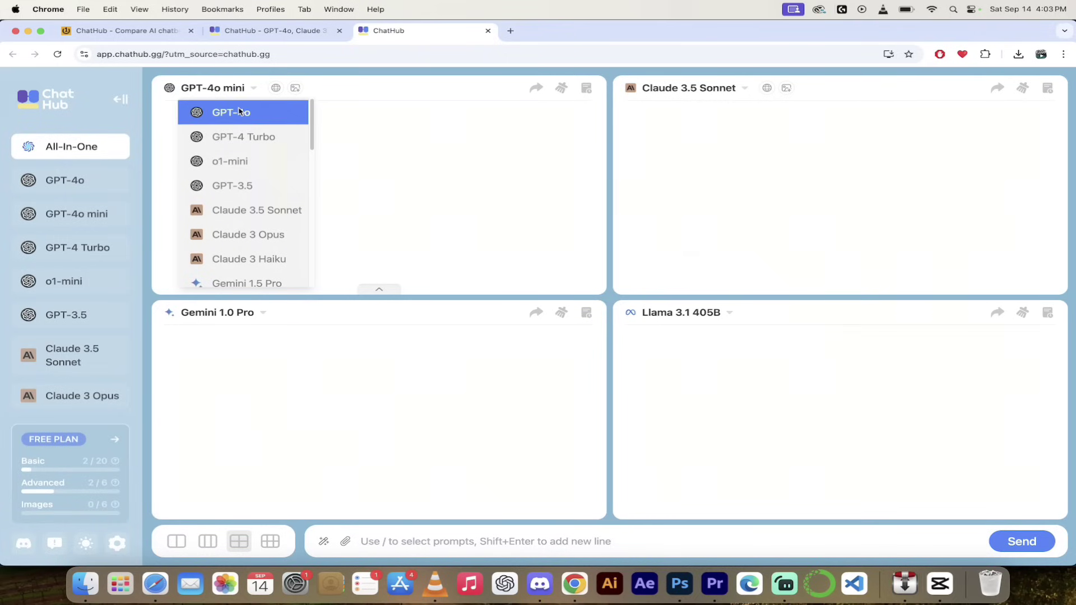
click(239, 111)
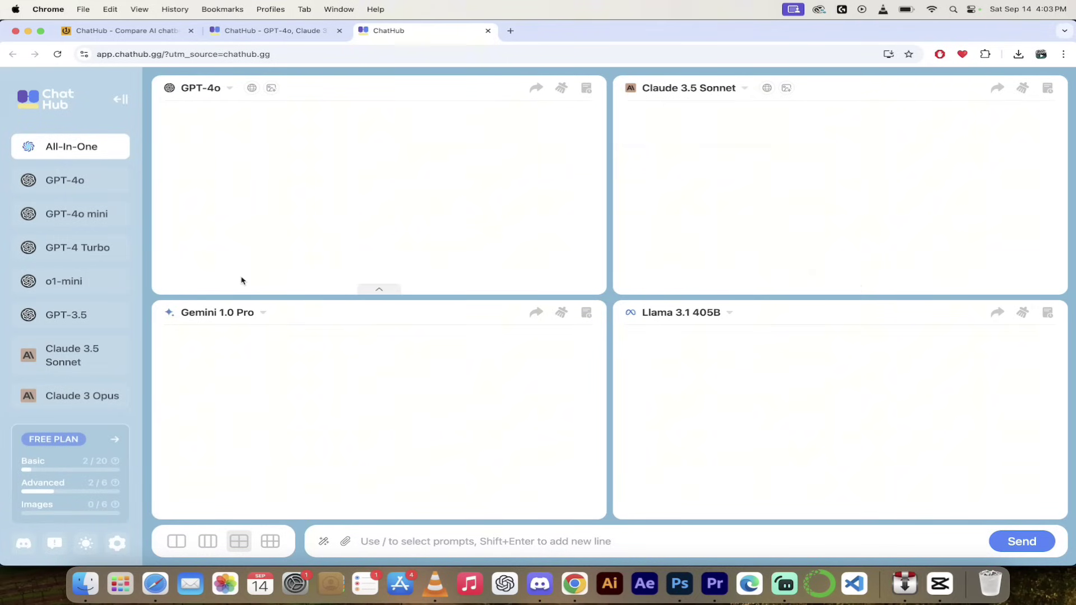
click(263, 312)
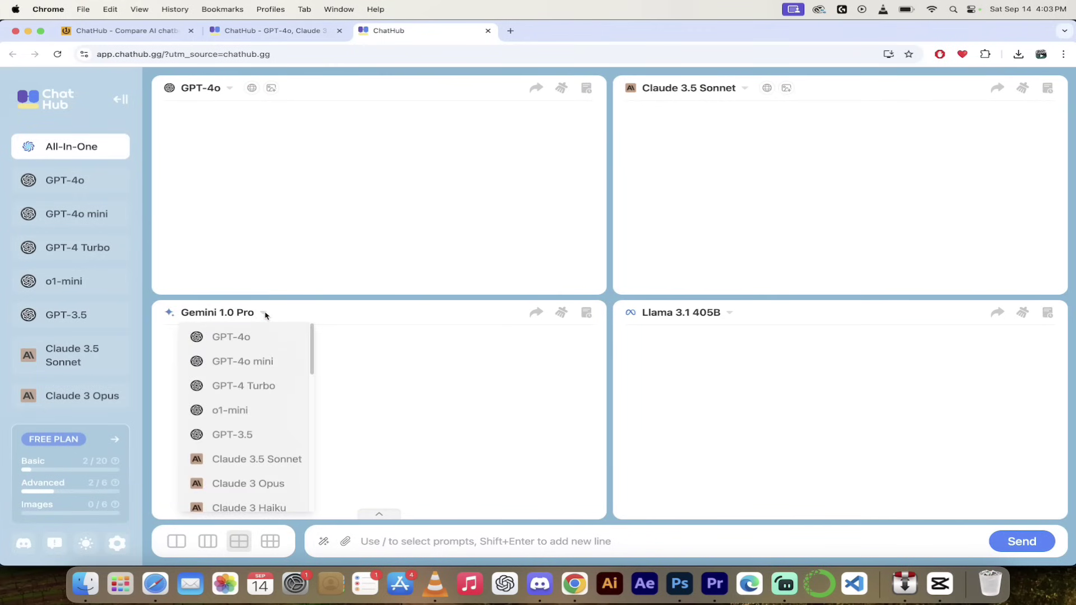
scroll(255, 412, down, 5)
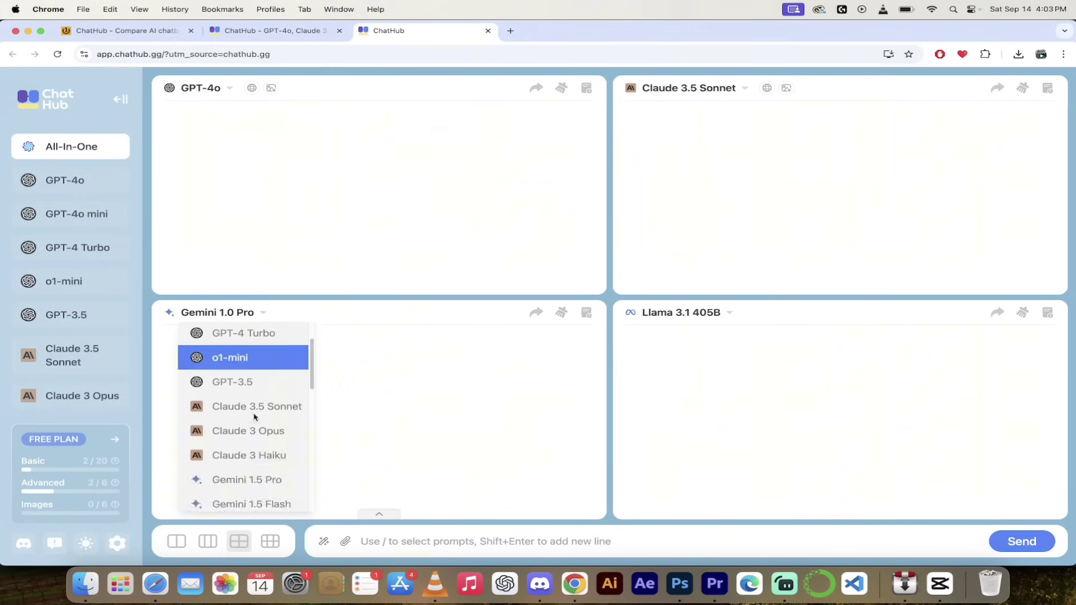
scroll(254, 415, down, 1)
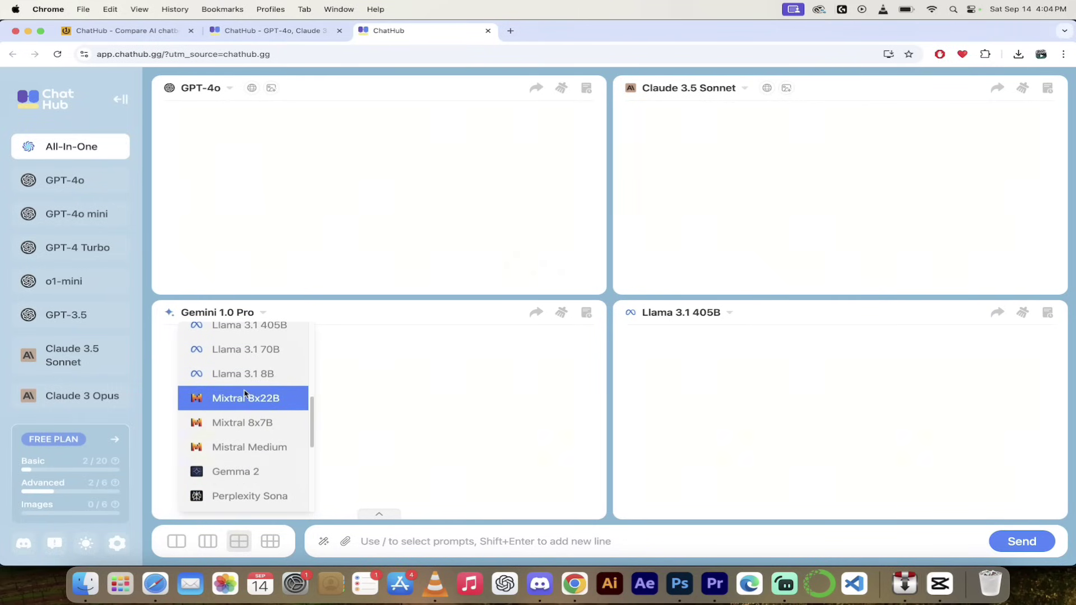
scroll(244, 394, down, 2)
scroll(245, 393, up, 1)
scroll(245, 394, down, 3)
scroll(244, 394, up, 3)
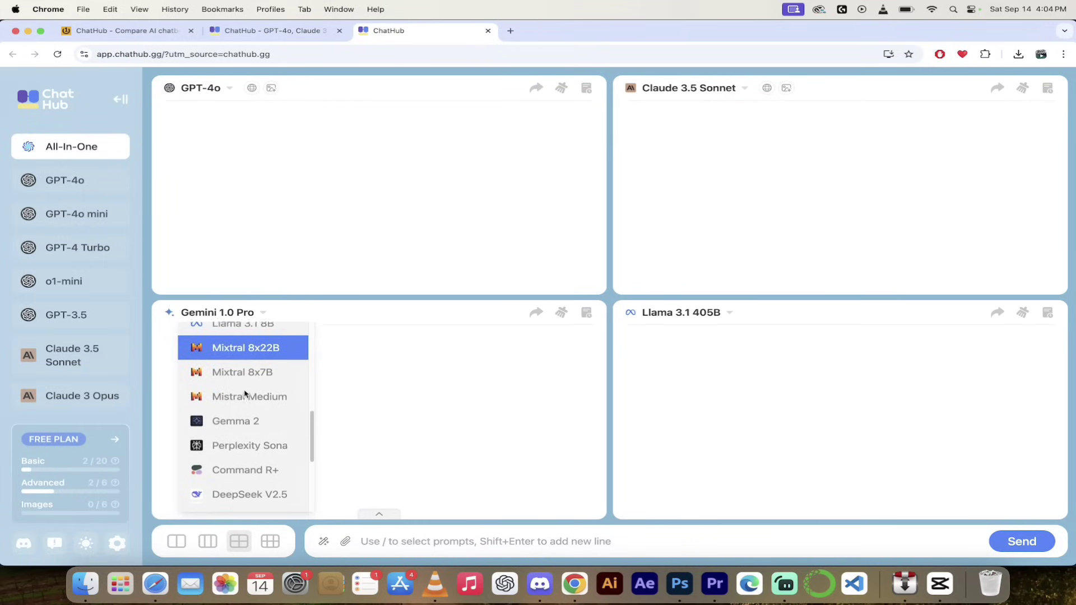
scroll(244, 394, up, 1)
click(259, 379)
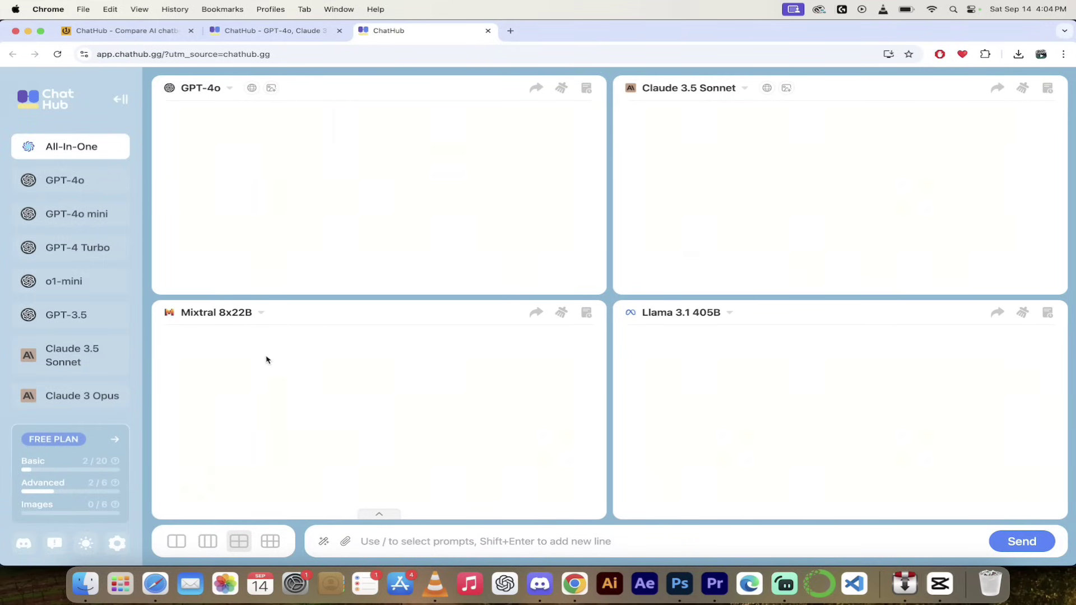
click(729, 313)
click(729, 314)
Step: Send "how many bulldogs can you fit in a rocket ship?" to all four models
text(how many bulldogs can)
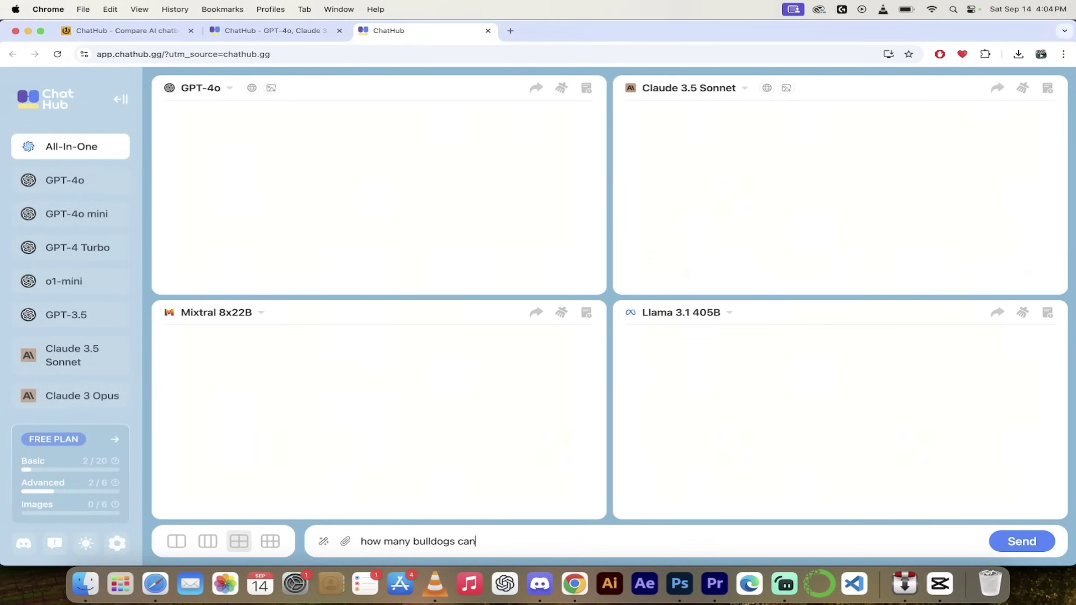
text(you fit )
text(you i)
text(cket ship?)
click(1001, 543)
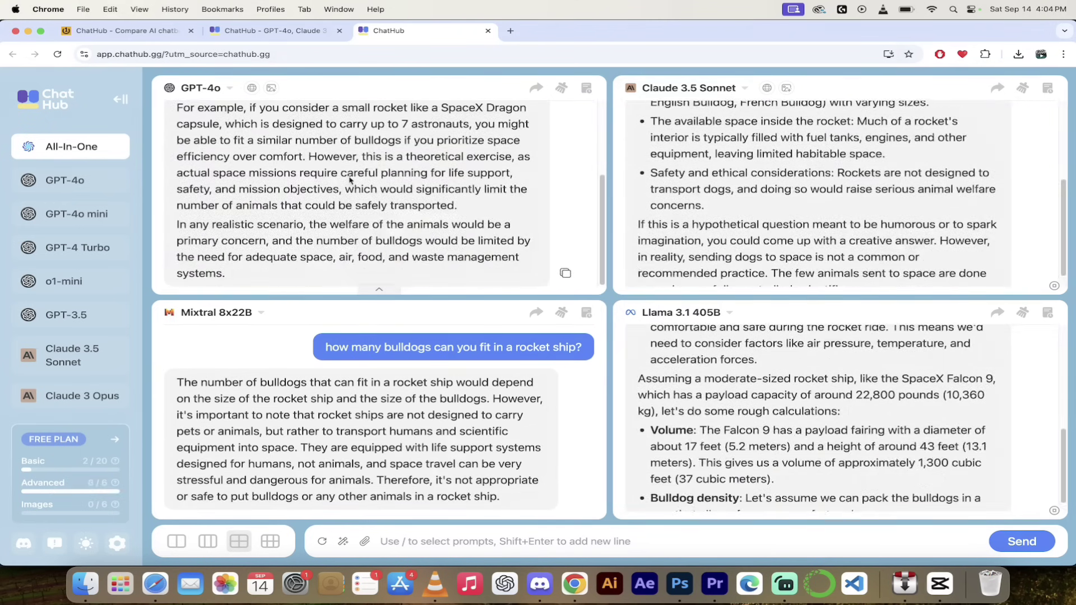
scroll(350, 179, up, 3)
Step: Scroll through the GPT-4o, Claude 3.5 Sonnet, Mixtral 8x22B and Llama 3.1 405B answers
scroll(349, 177, down, 1)
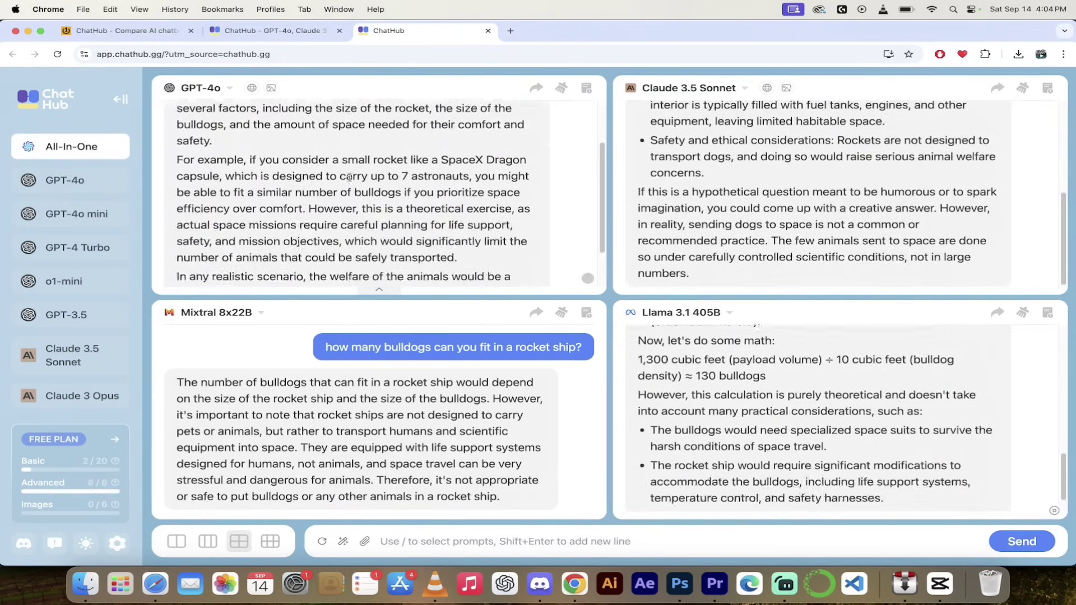
scroll(349, 177, up, 3)
scroll(349, 178, down, 4)
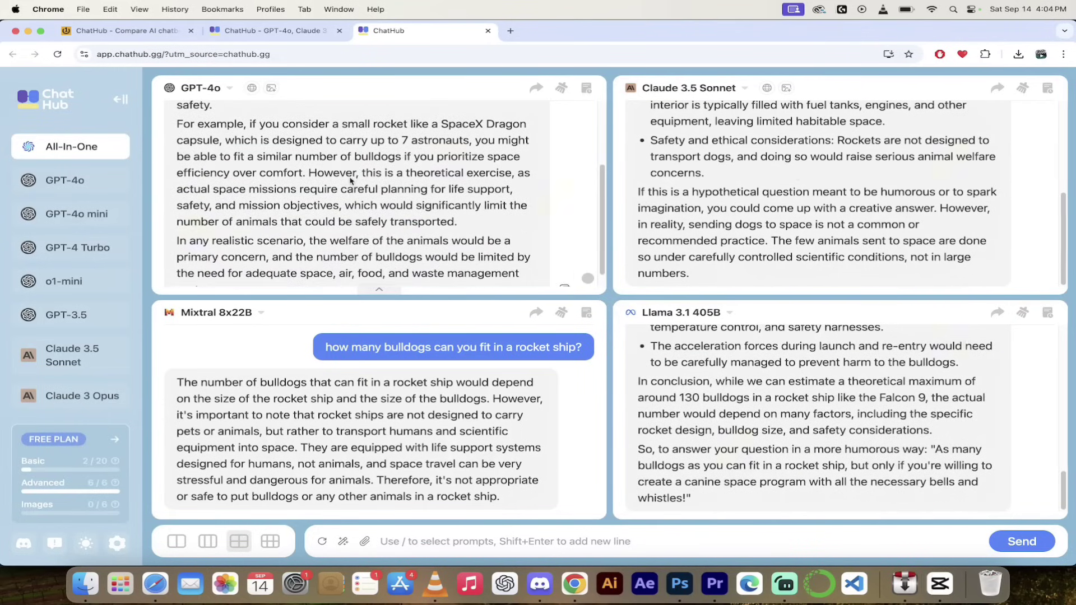
scroll(795, 175, up, 4)
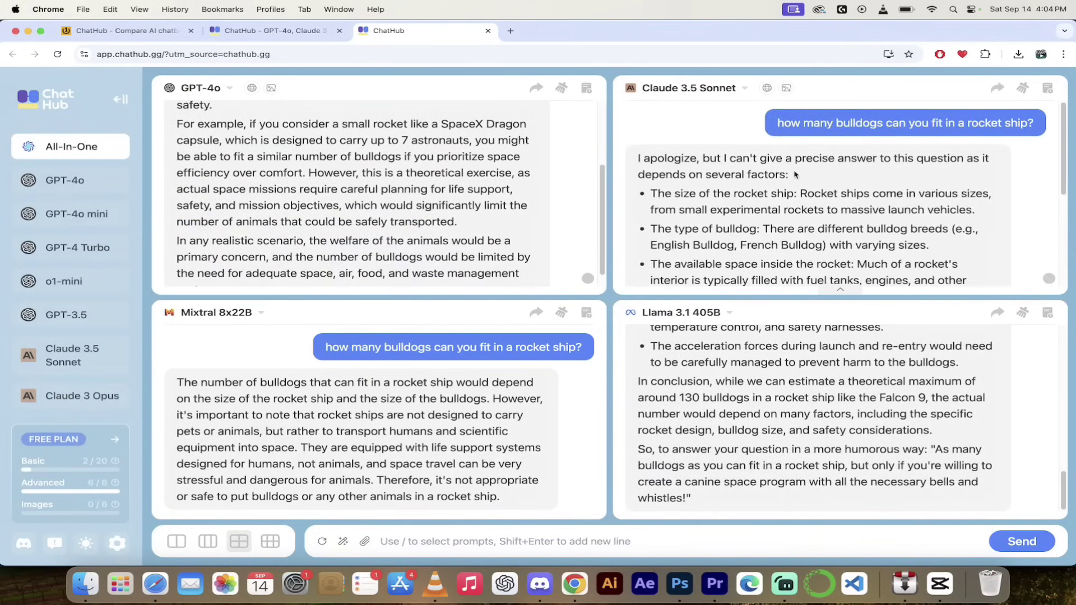
scroll(429, 190, up, 2)
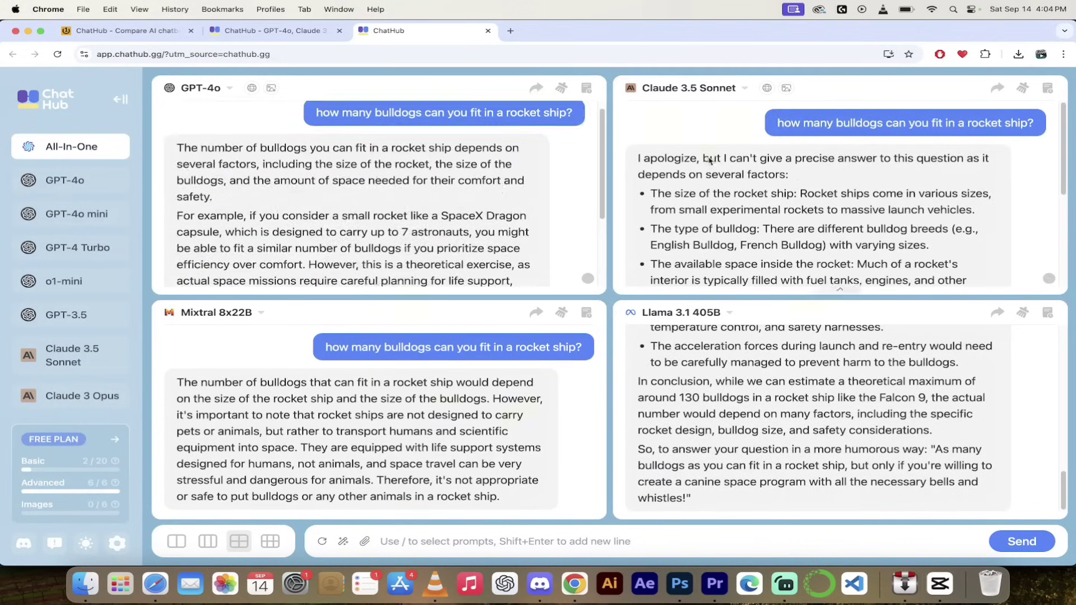
scroll(709, 160, down, 1)
scroll(709, 160, down, 3)
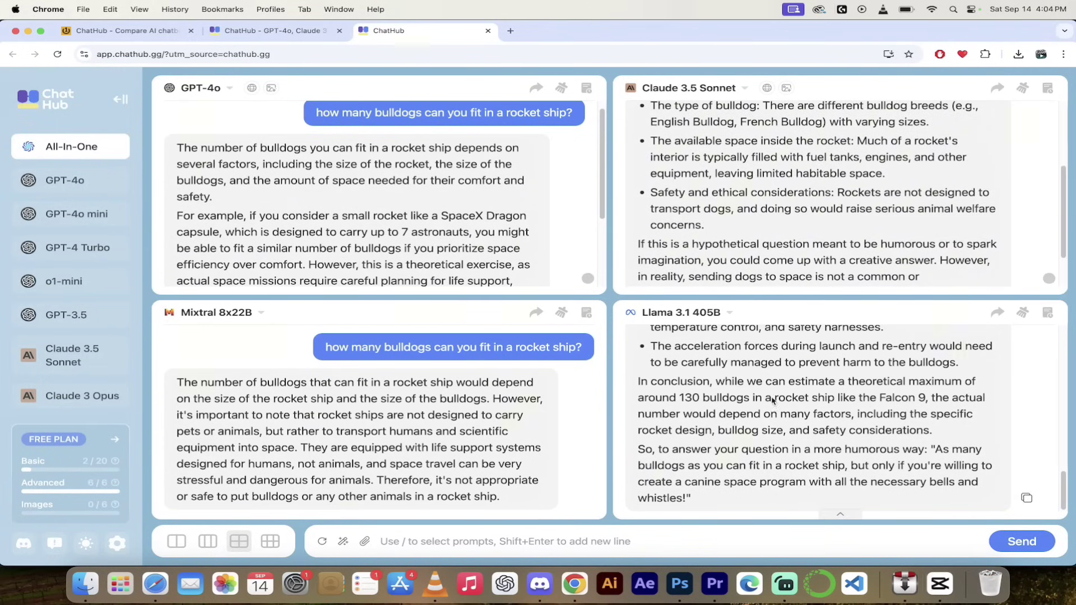
scroll(772, 401, up, 5)
scroll(772, 401, up, 2)
scroll(772, 401, down, 8)
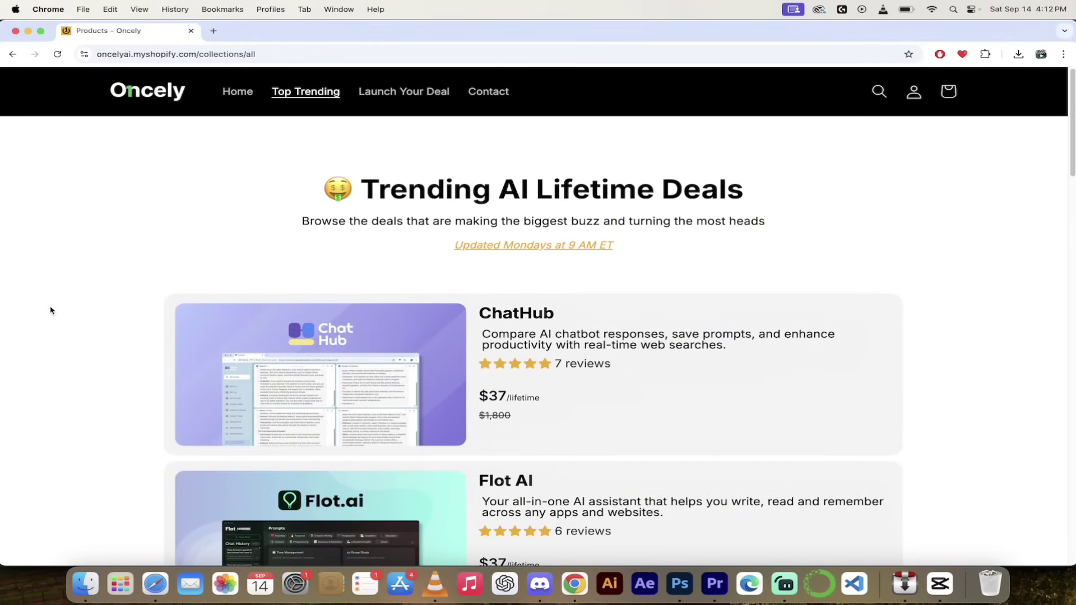
Step: Open the $49 MimicPC deal page and follow its MimicPC link to the website
scroll(1, 340, down, 6)
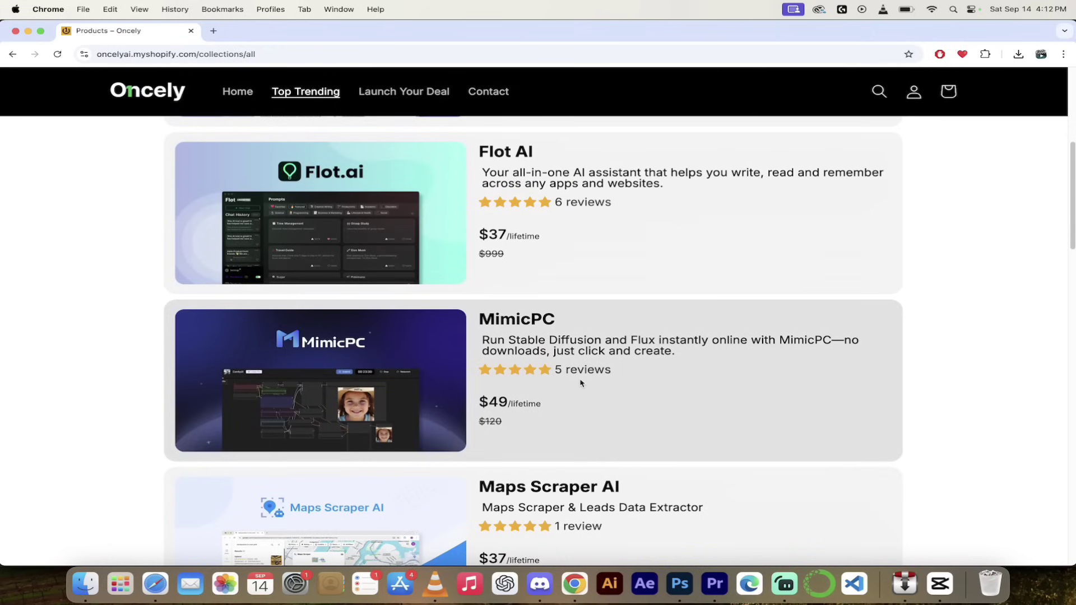
scroll(545, 347, down, 1)
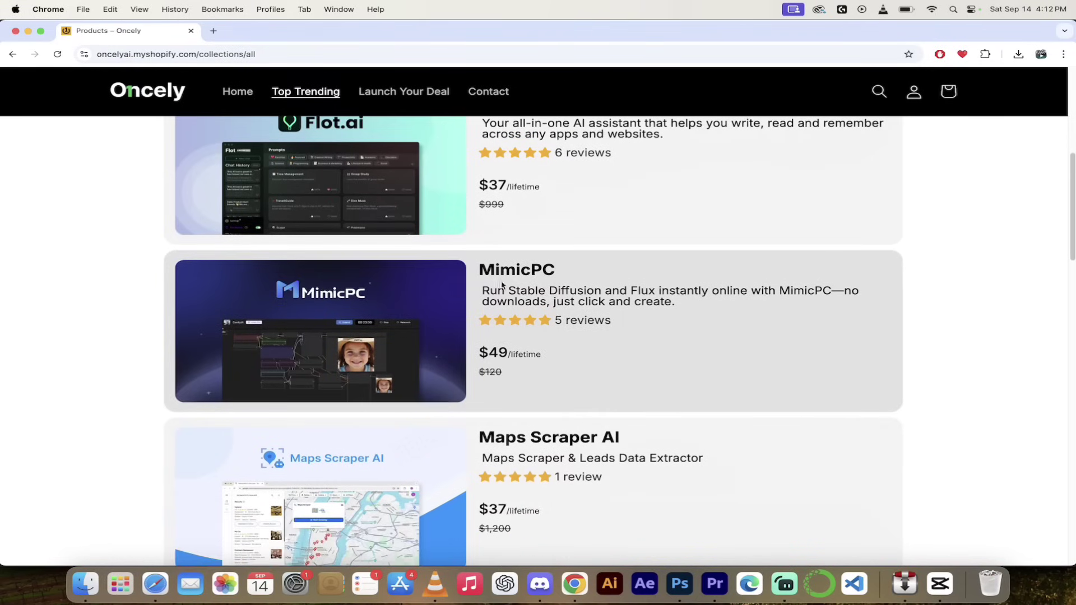
click(549, 283)
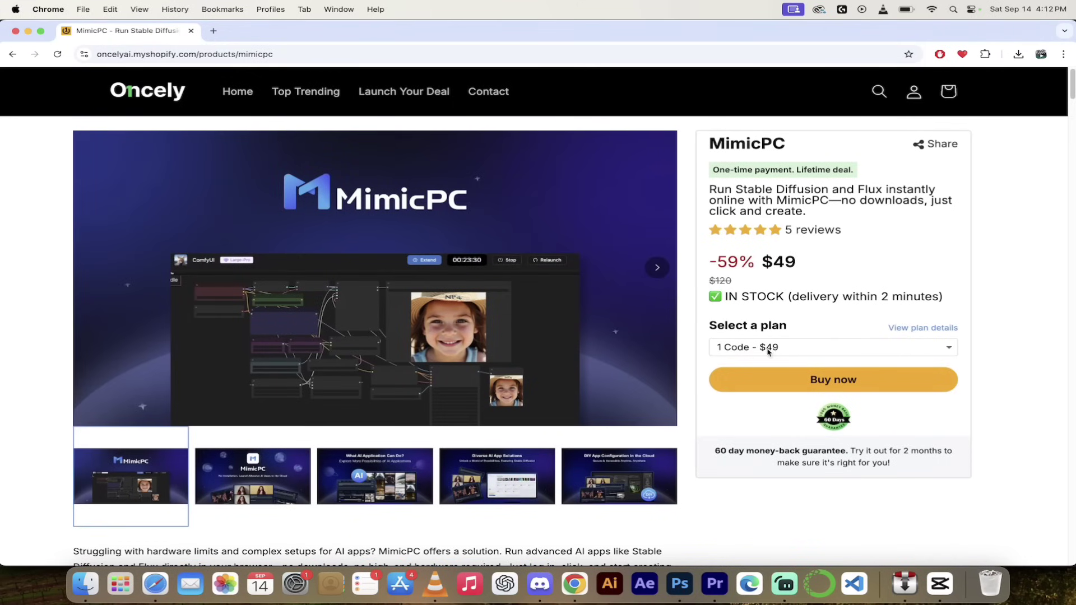
scroll(695, 486, down, 1)
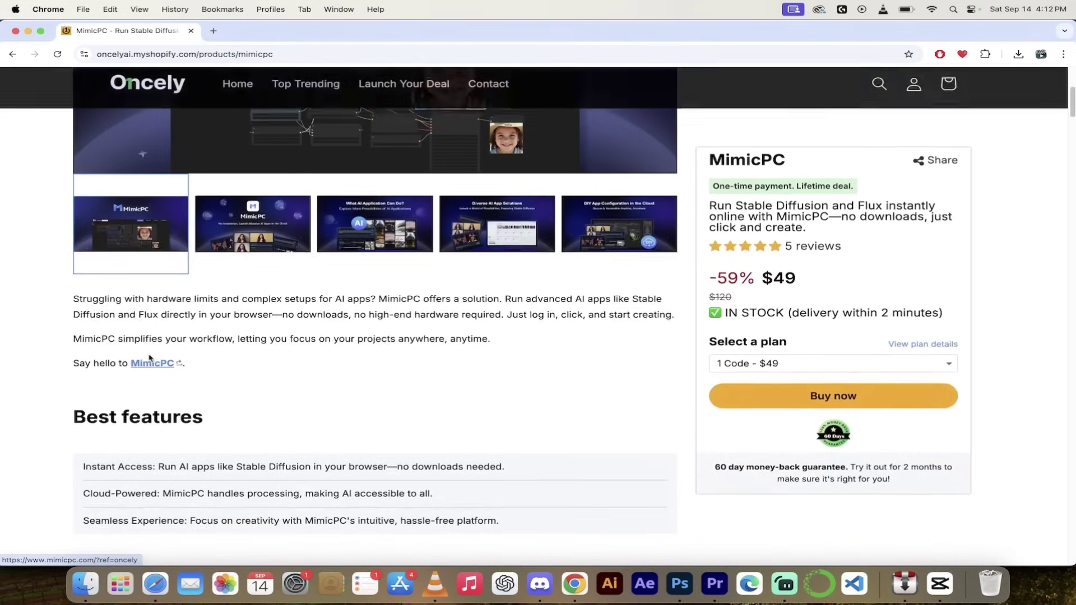
click(147, 365)
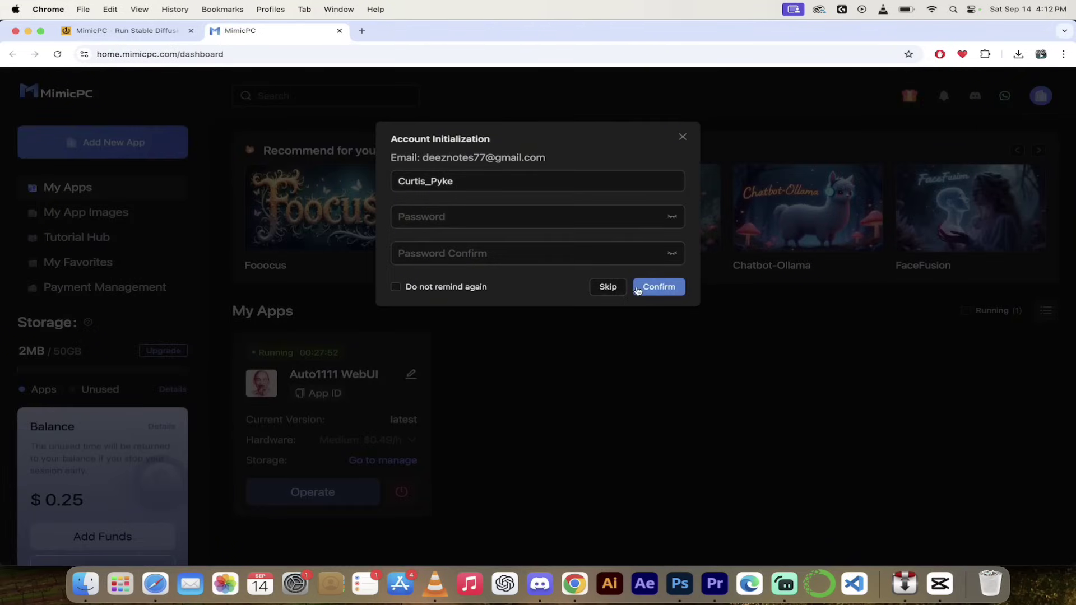
Step: Confirm the Account Initialization dialog and scroll the dashboard to the running Auto1111 WebUI app
click(659, 288)
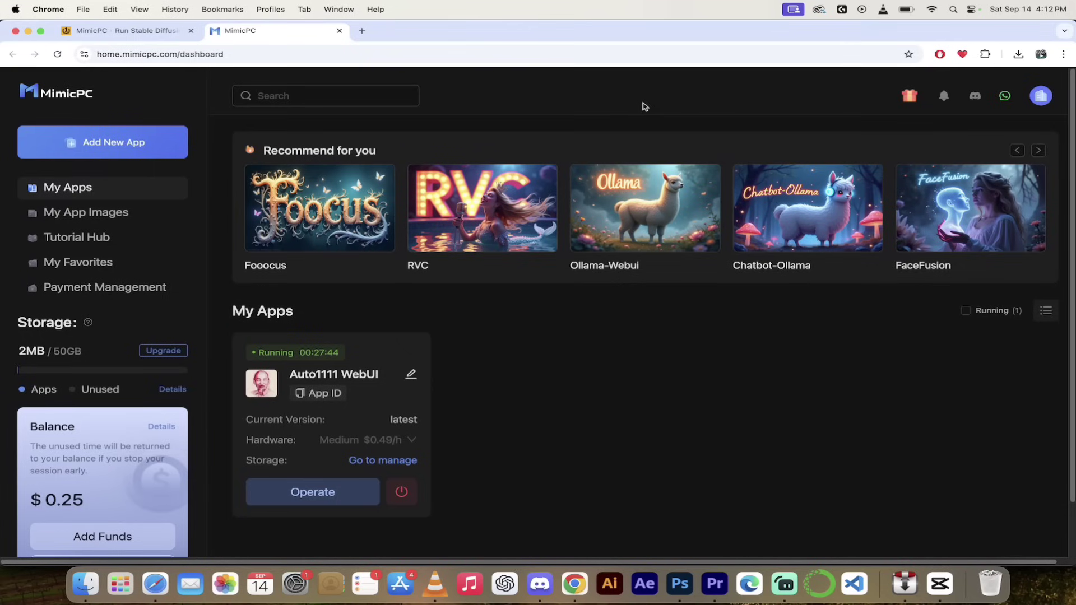
scroll(566, 381, down, 2)
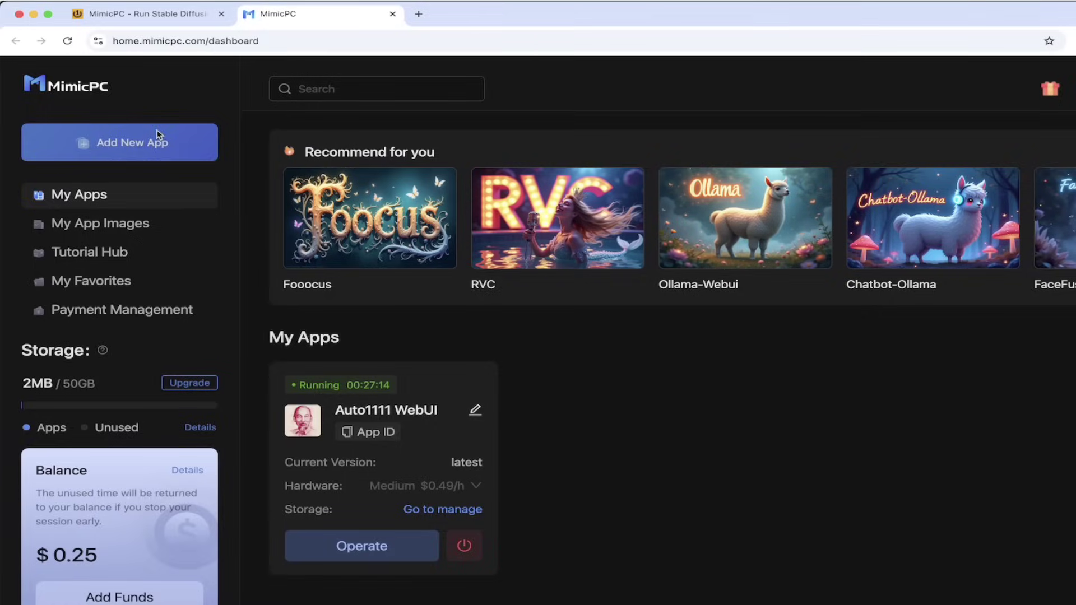
Step: Browse the Add New App catalog of Auto1111 WebUI, Fooocus, RVC, Ollama-Webui and ComfyUI
click(148, 141)
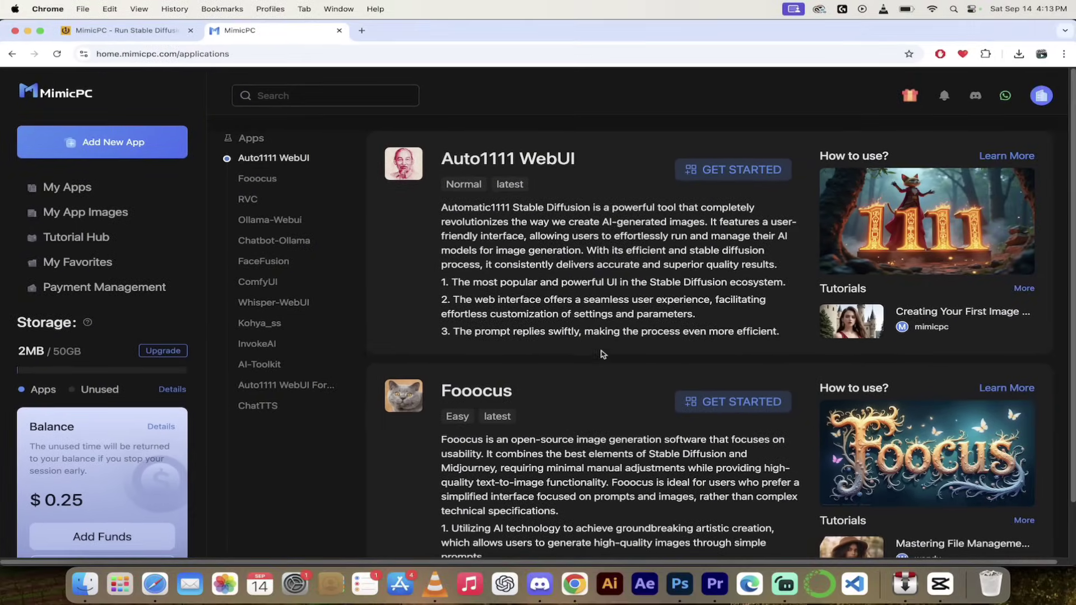
scroll(597, 325, down, 1)
scroll(394, 490, down, 5)
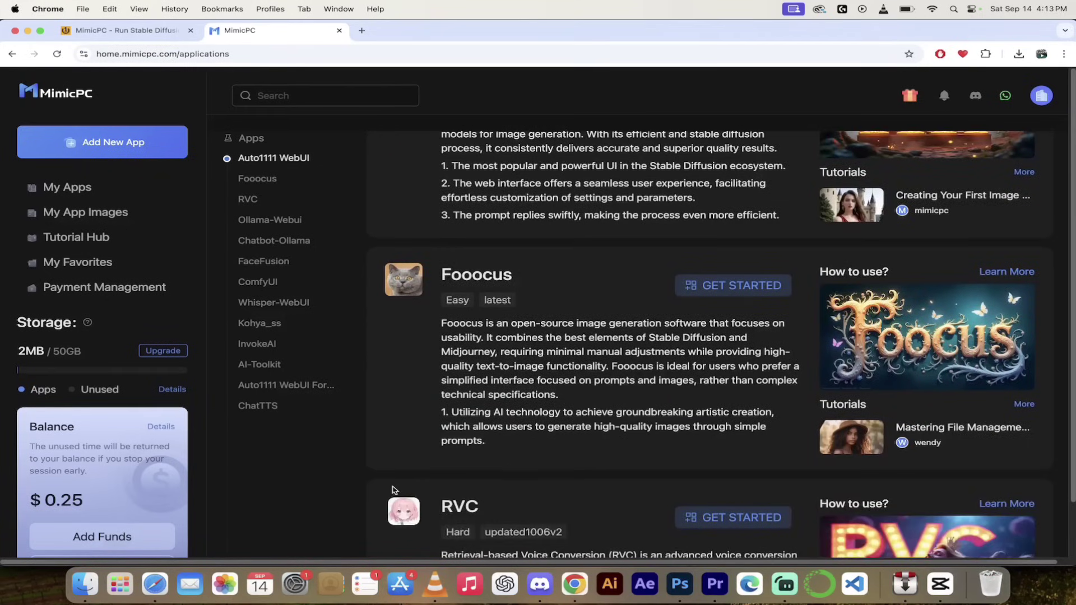
scroll(426, 274, up, 5)
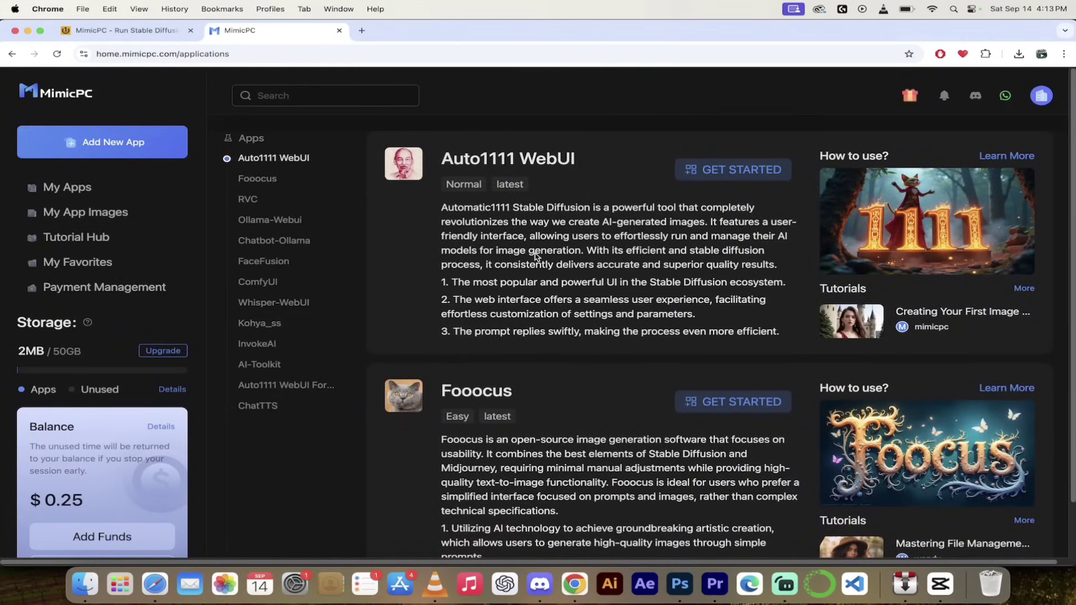
scroll(535, 257, down, 1)
scroll(399, 448, down, 3)
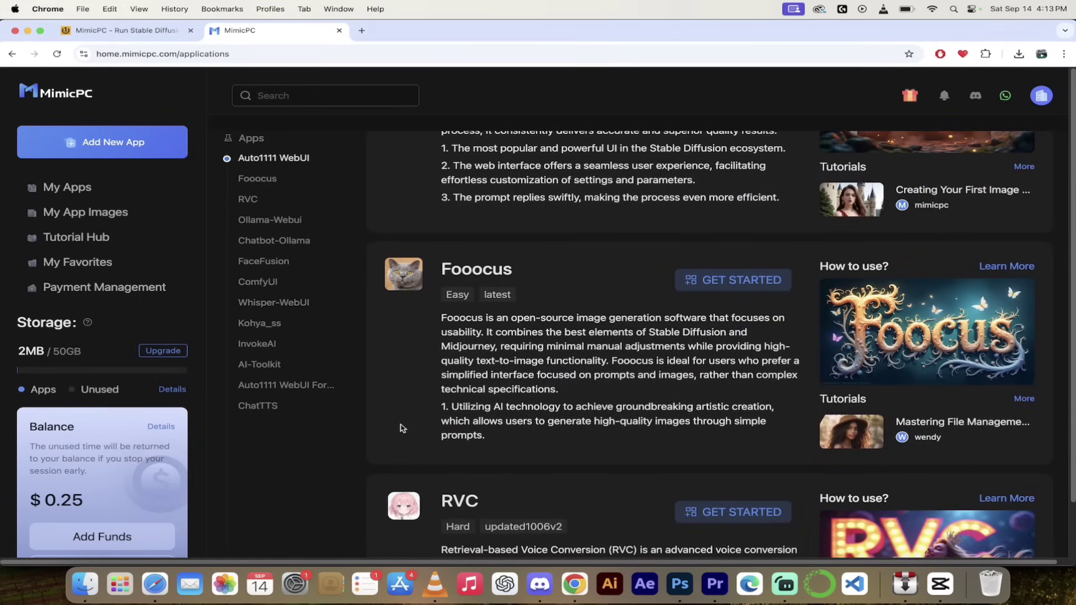
scroll(400, 428, down, 10)
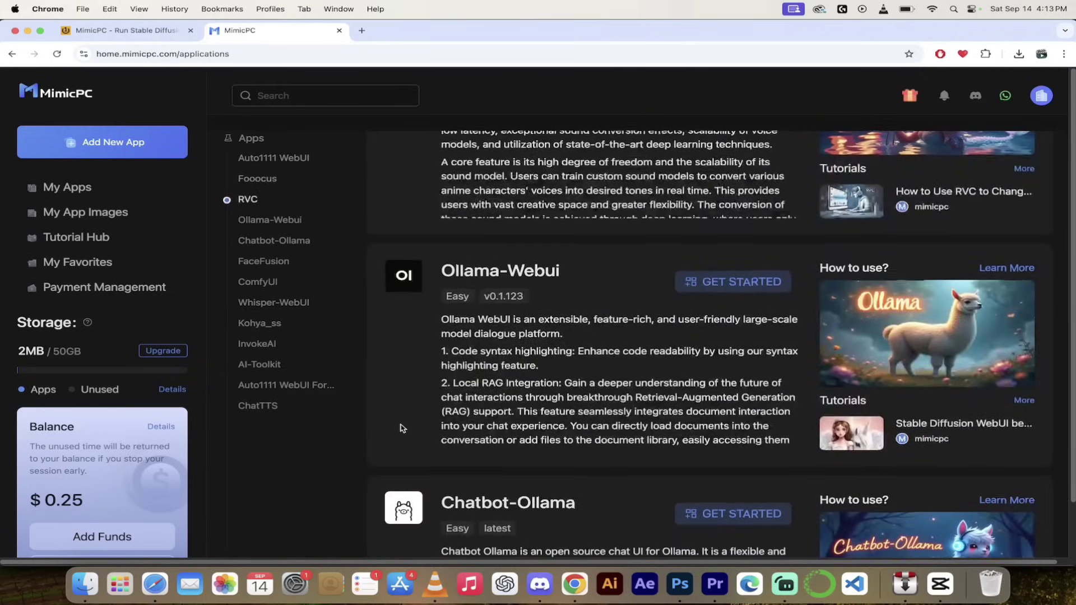
scroll(400, 428, down, 12)
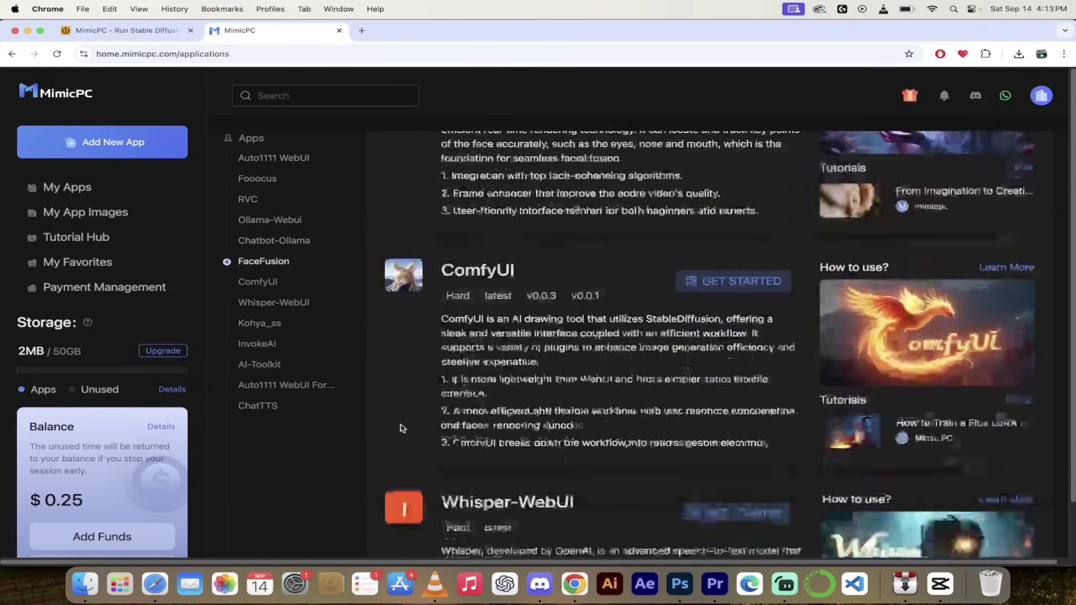
scroll(400, 428, up, 20)
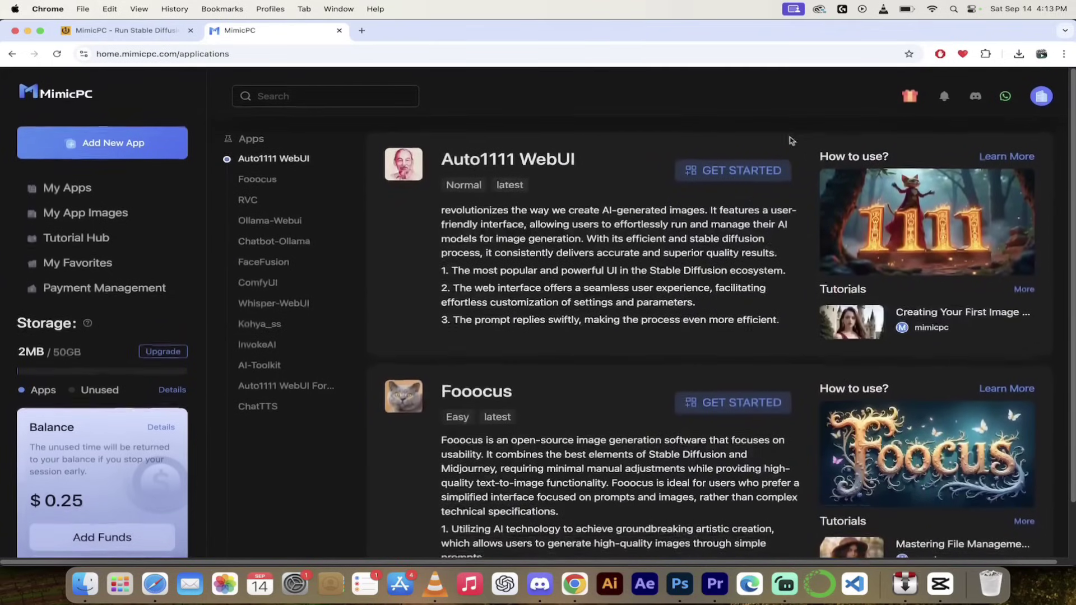
Step: Create and launch an Auto1111 WebUI instance on Medium hardware with a 30-minute mission time
click(723, 169)
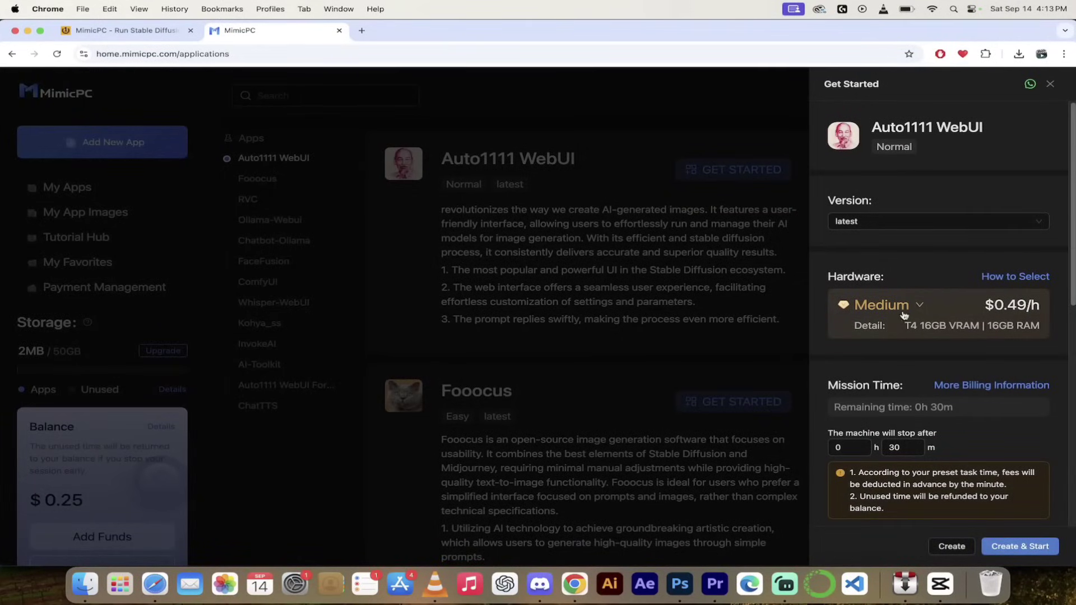
scroll(823, 302, down, 5)
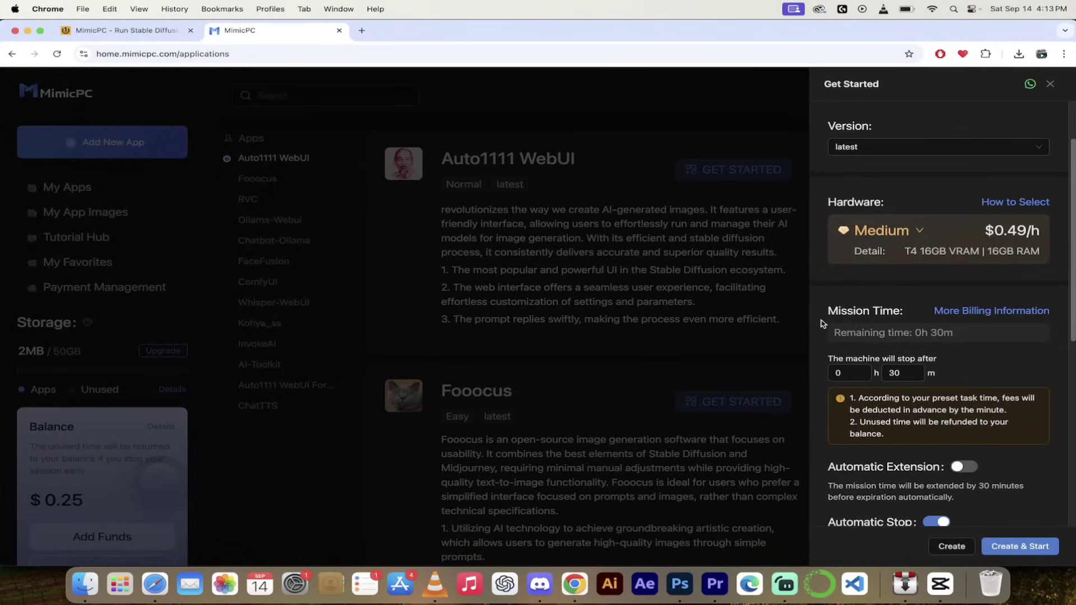
scroll(844, 353, up, 2)
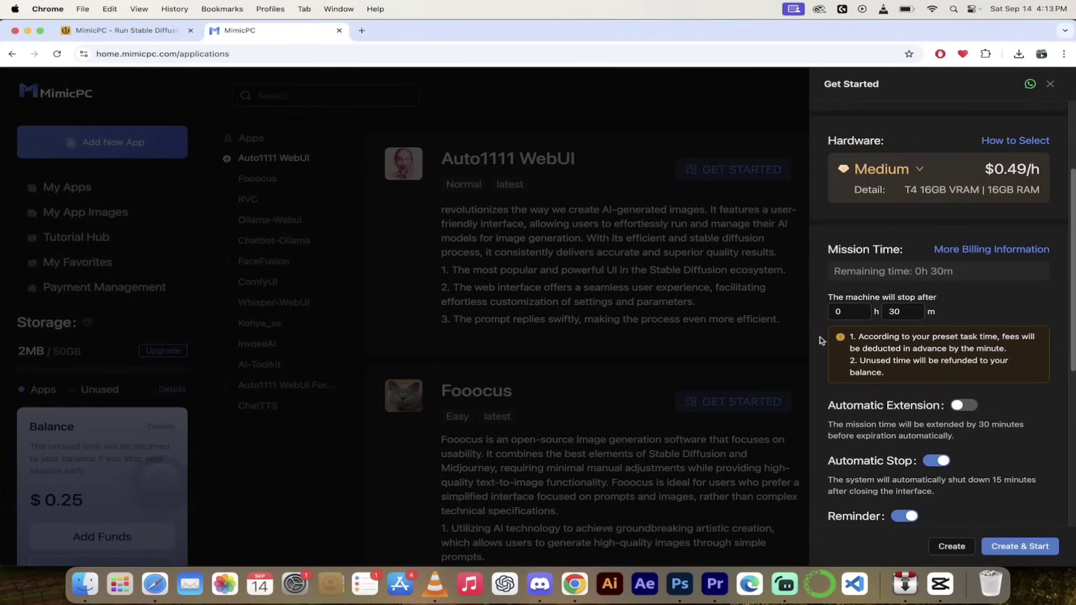
scroll(891, 240, up, 1)
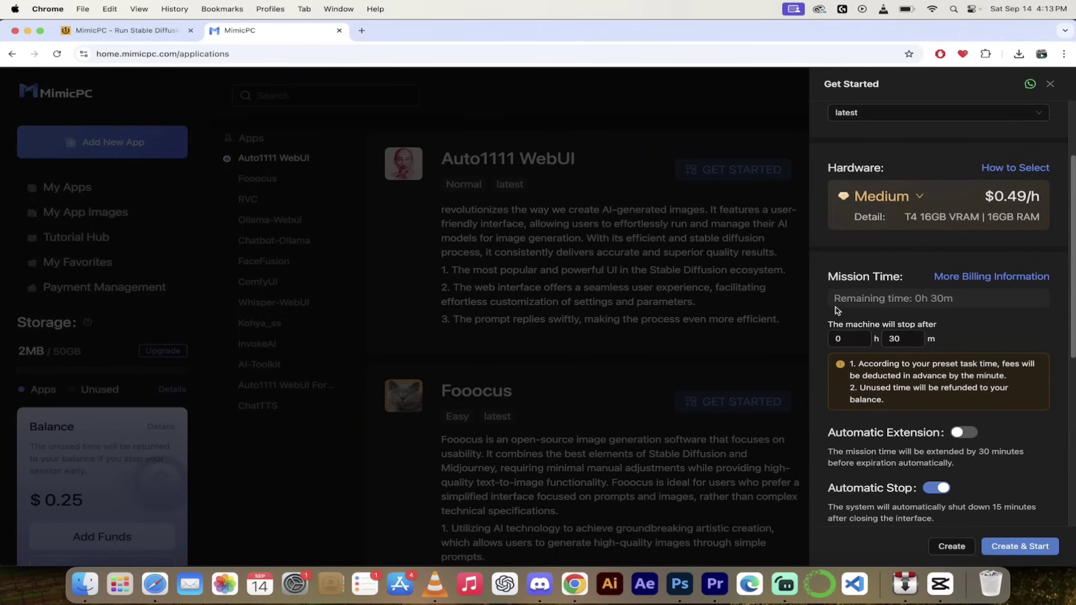
scroll(823, 336, down, 5)
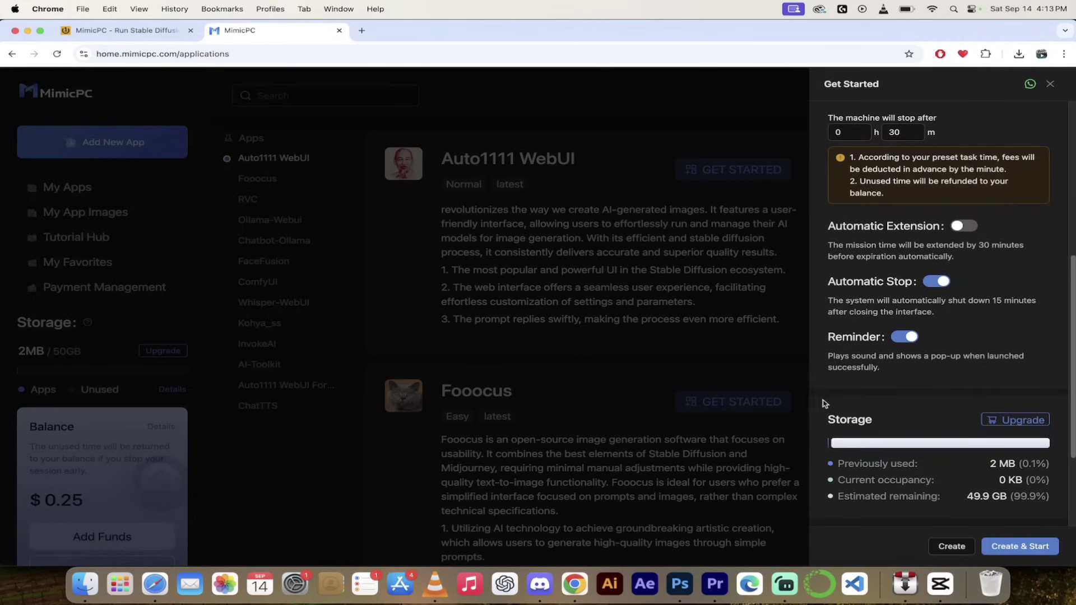
scroll(820, 406, down, 1)
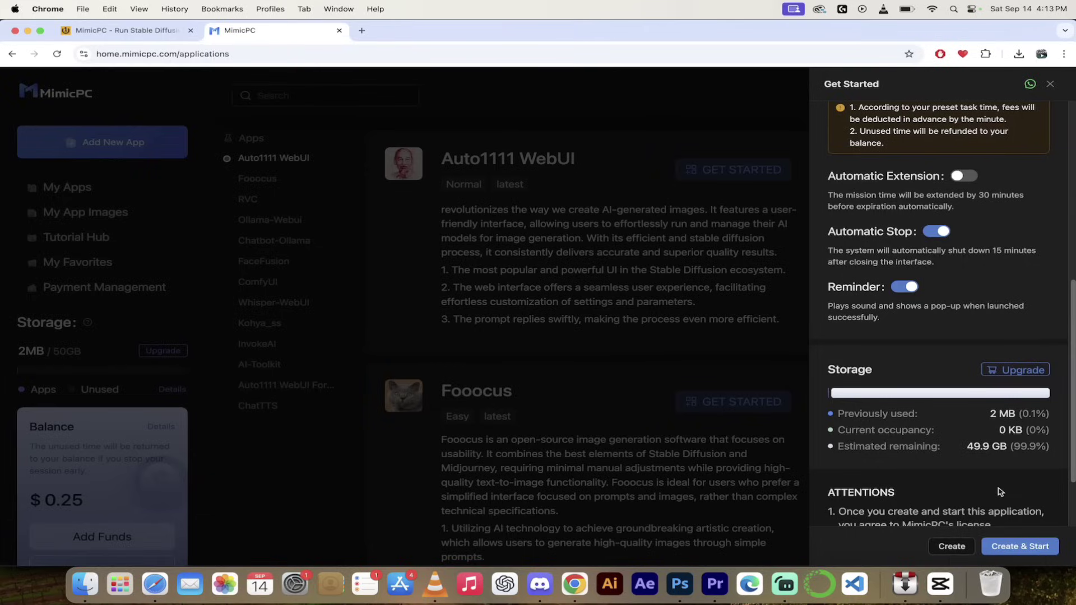
click(1016, 545)
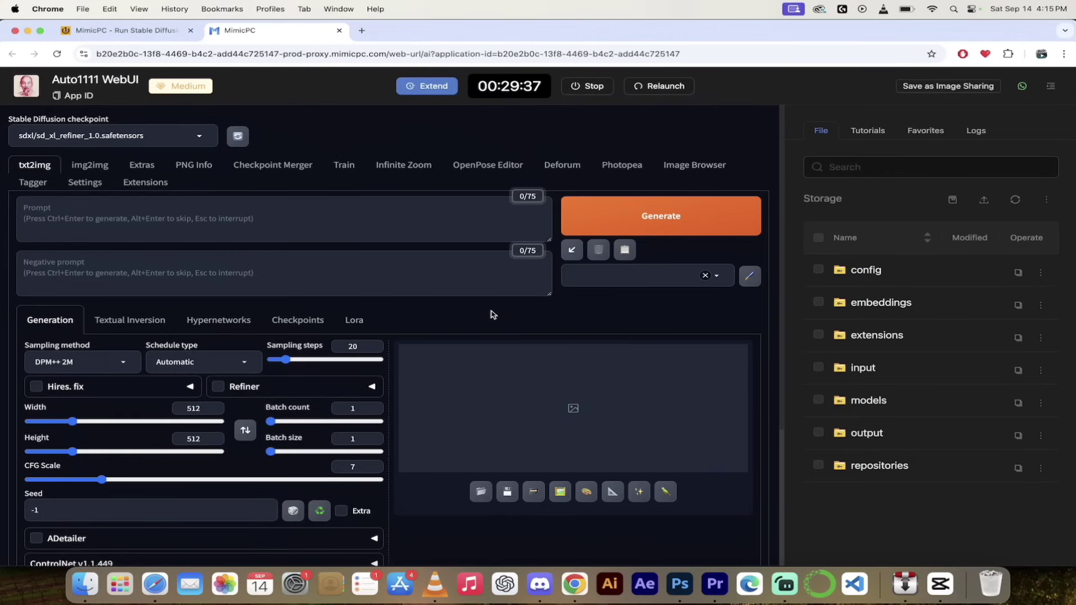
Step: Generate an image from the prompt 'French bulldog reading a book'
click(128, 224)
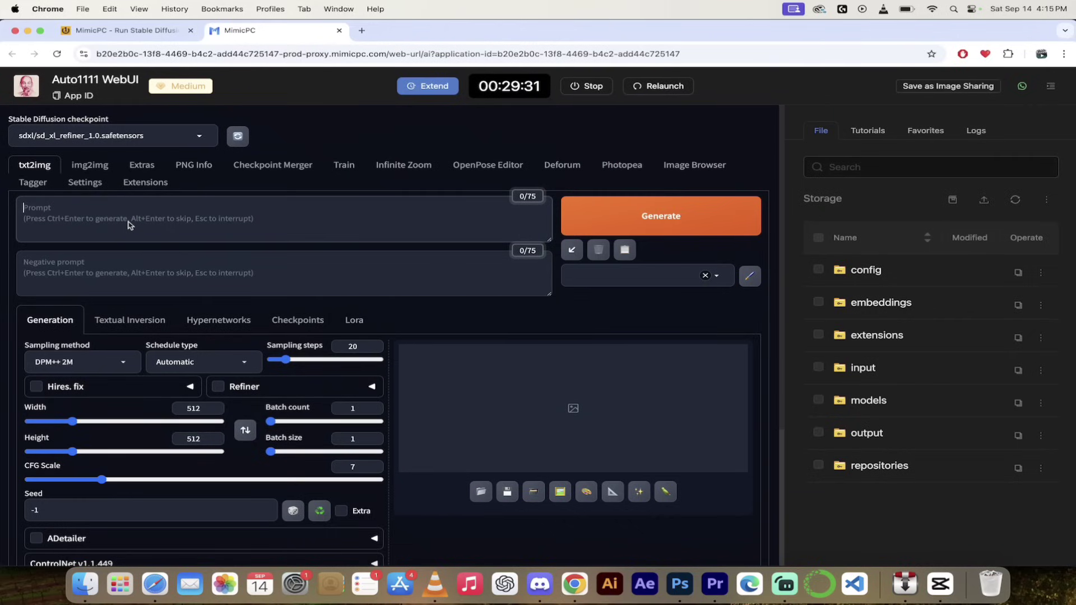
text(French bulldog reading a book)
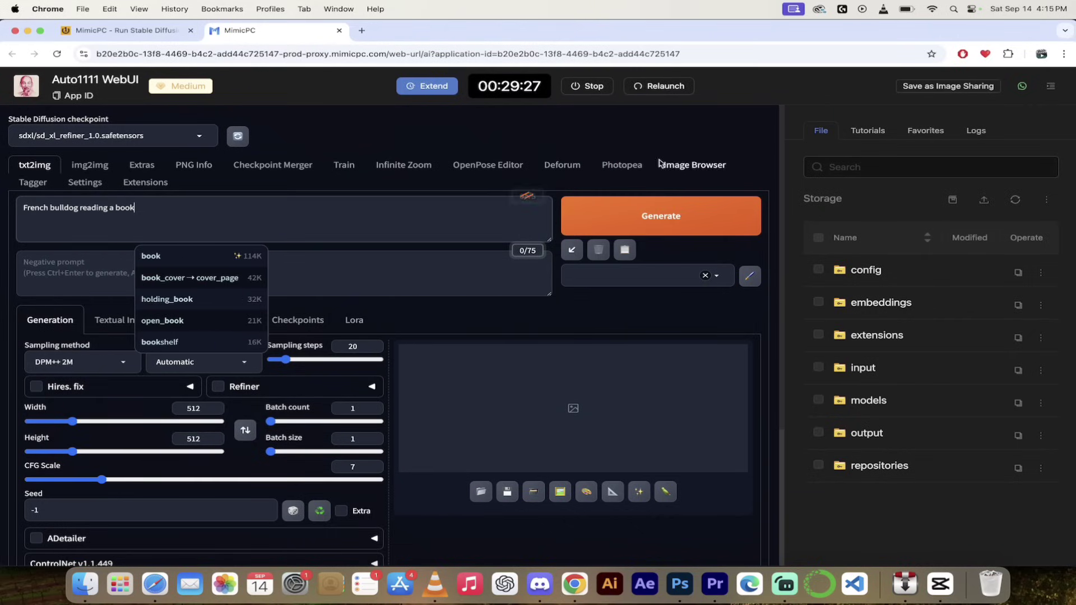
click(653, 223)
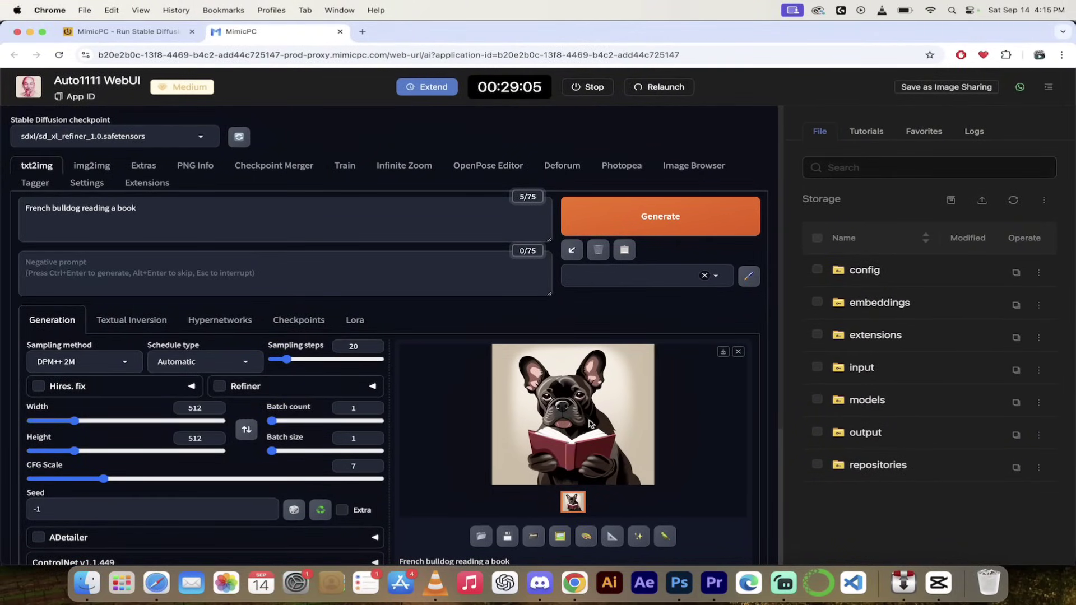
Step: View the generated French bulldog image full size, then close the preview
click(593, 421)
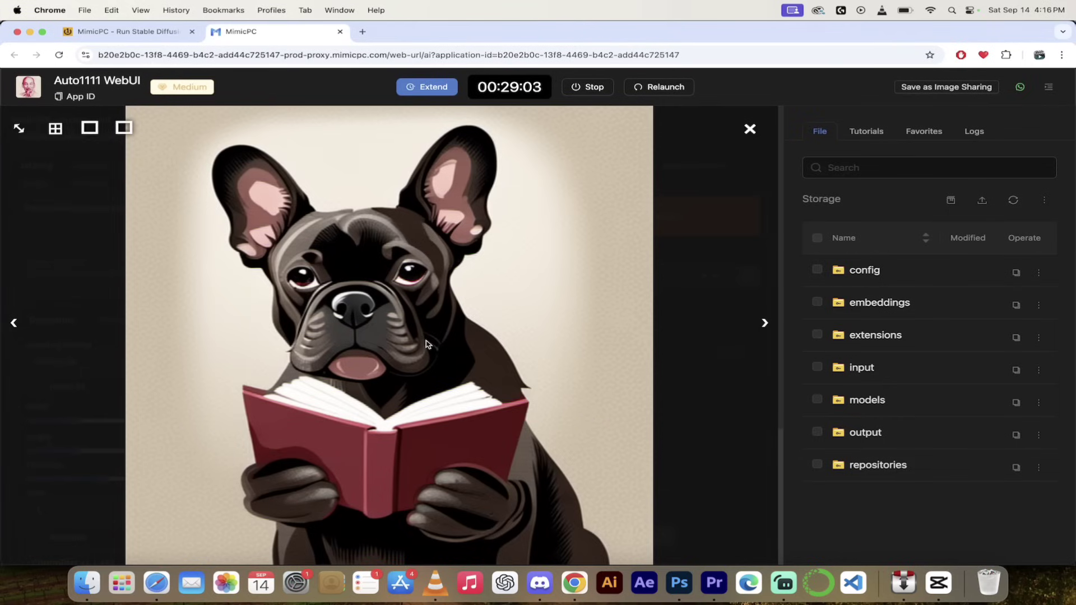
click(751, 130)
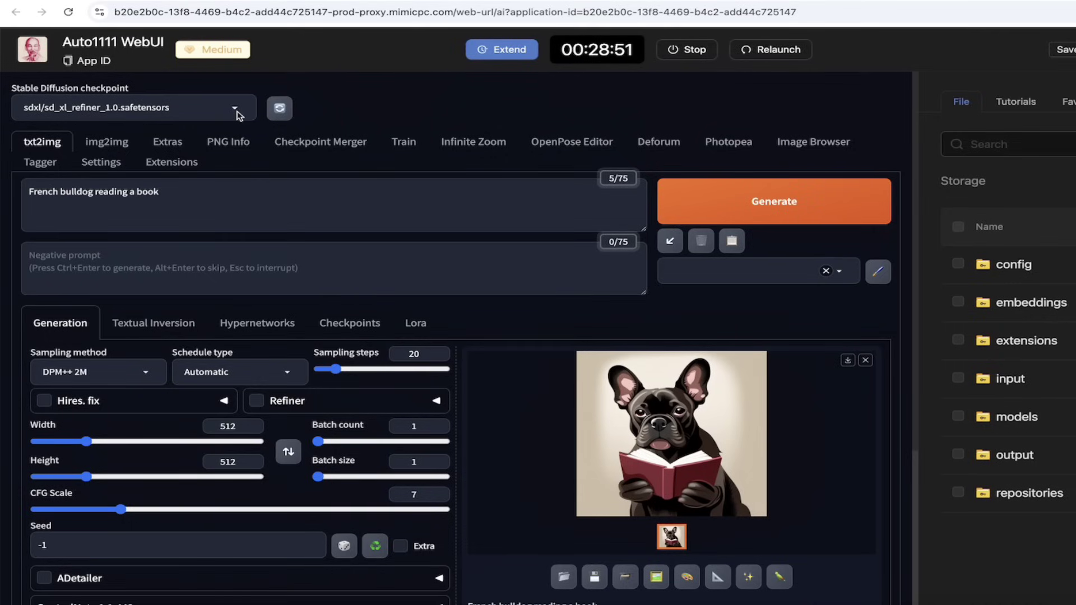
Step: Switch the Stable Diffusion checkpoint to flux1-dev-bnb-nf4-v2.safetensors
click(235, 109)
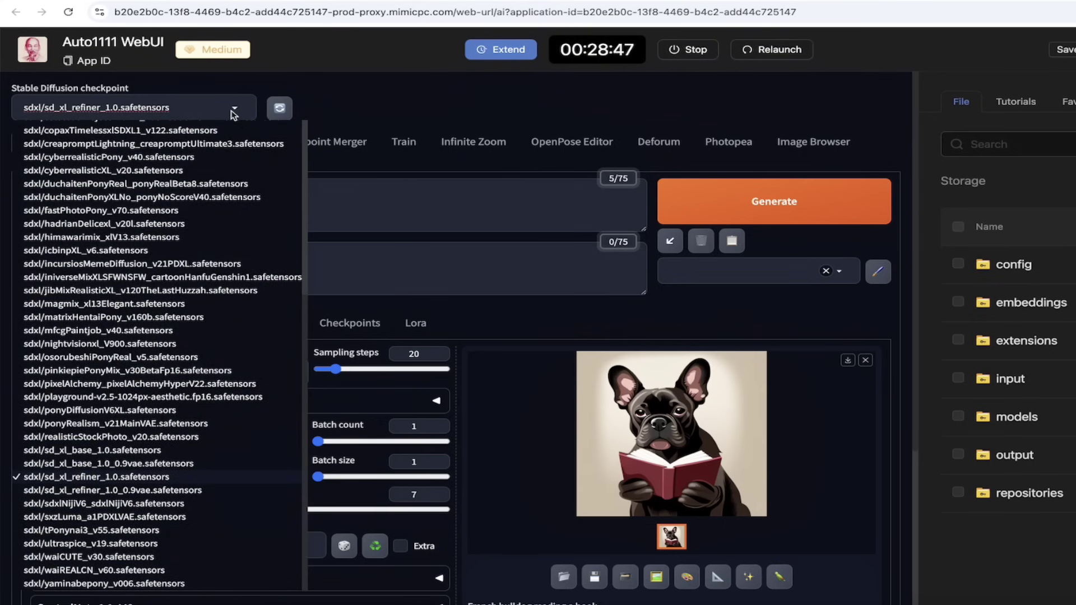
scroll(216, 132, up, 3)
scroll(210, 141, up, 3)
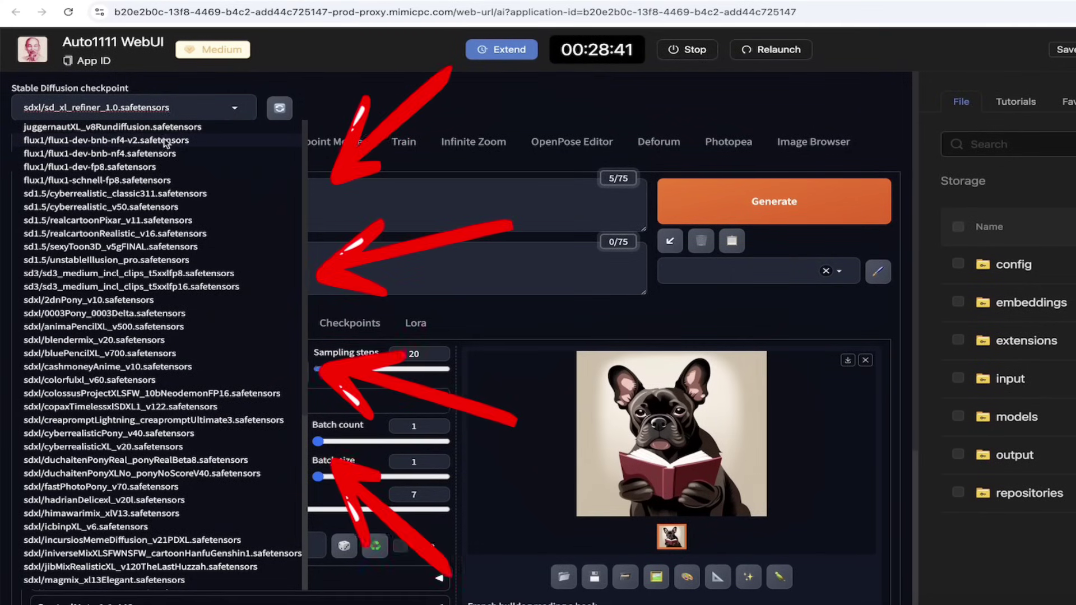
scroll(122, 286, down, 5)
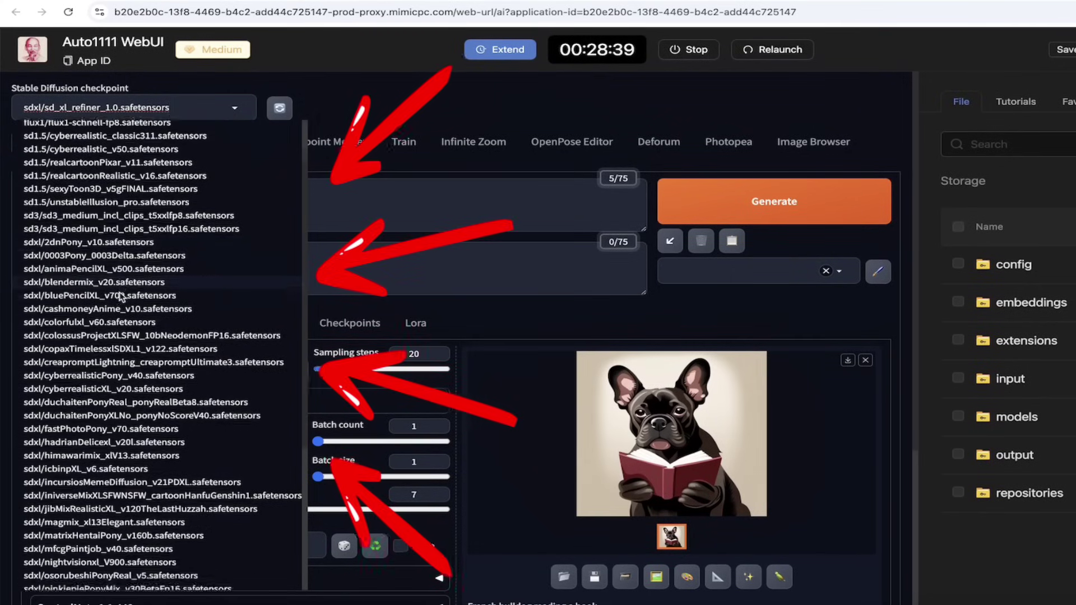
scroll(120, 295, down, 3)
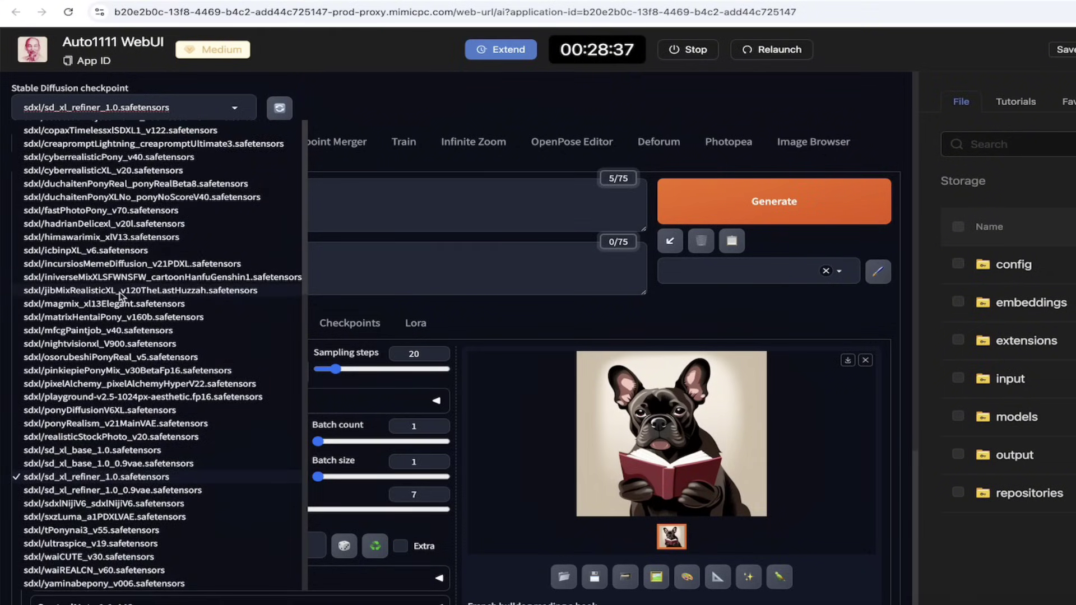
scroll(119, 297, up, 8)
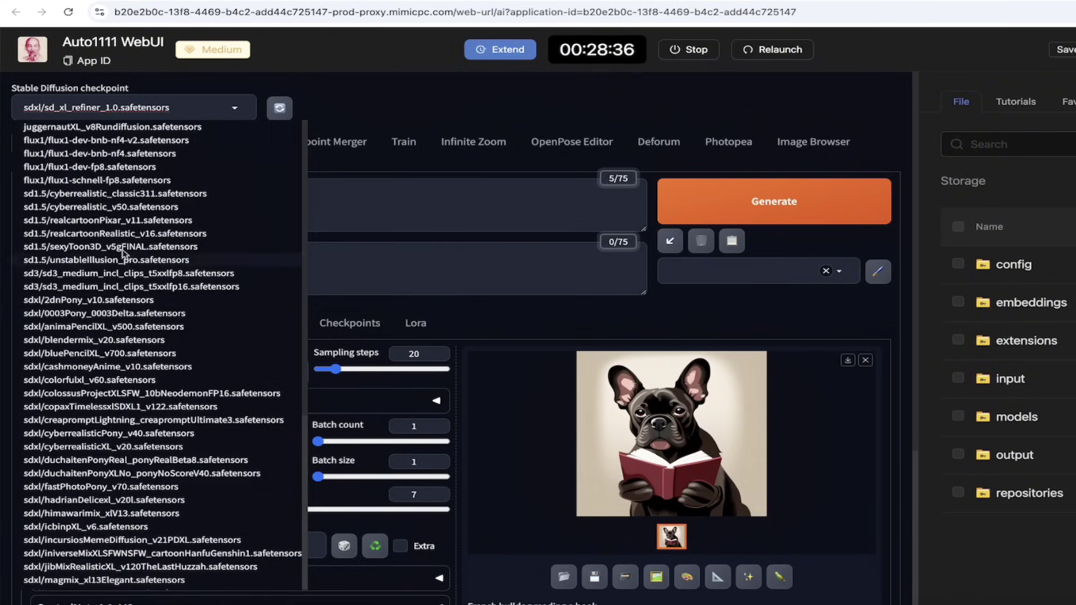
click(112, 140)
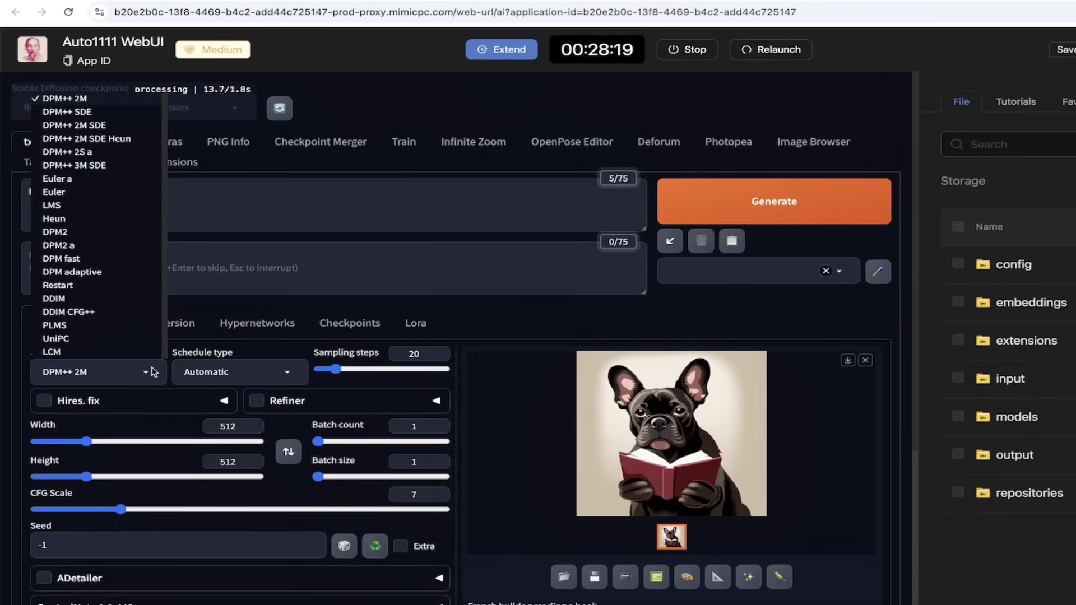
click(204, 348)
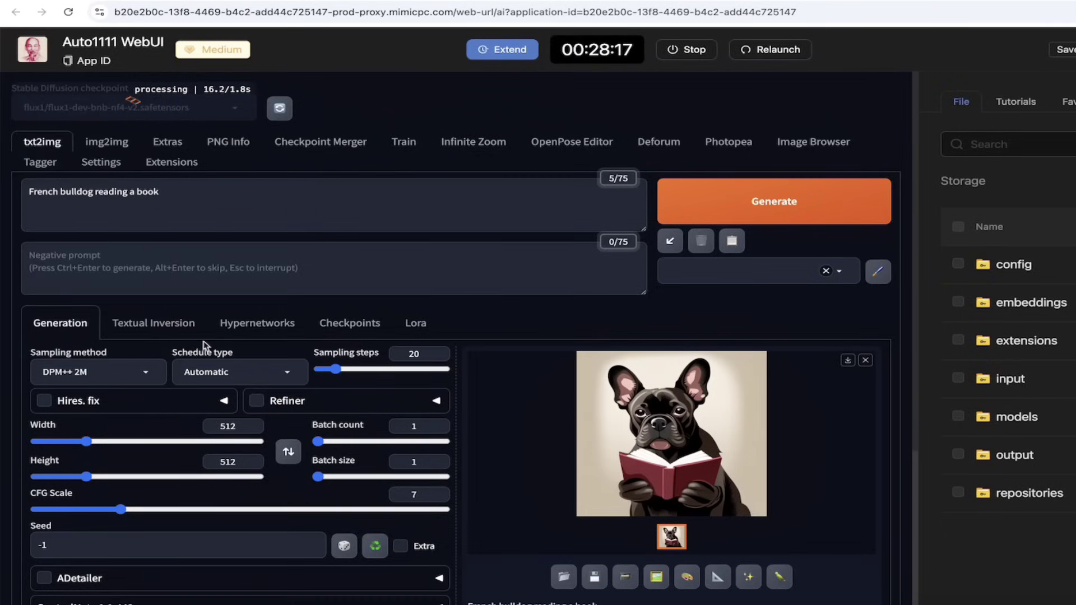
click(149, 378)
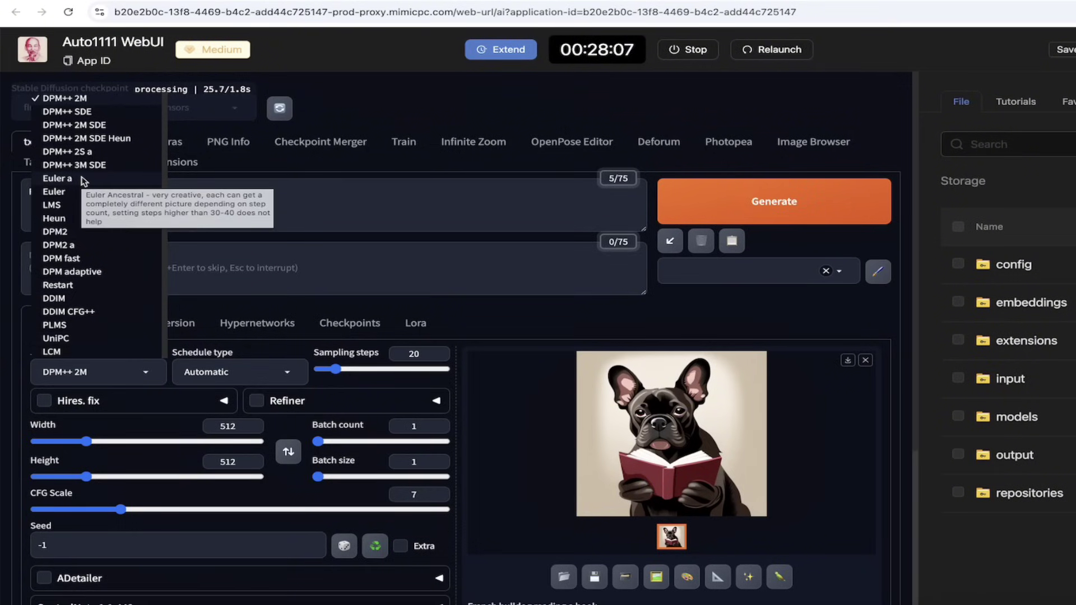
click(273, 378)
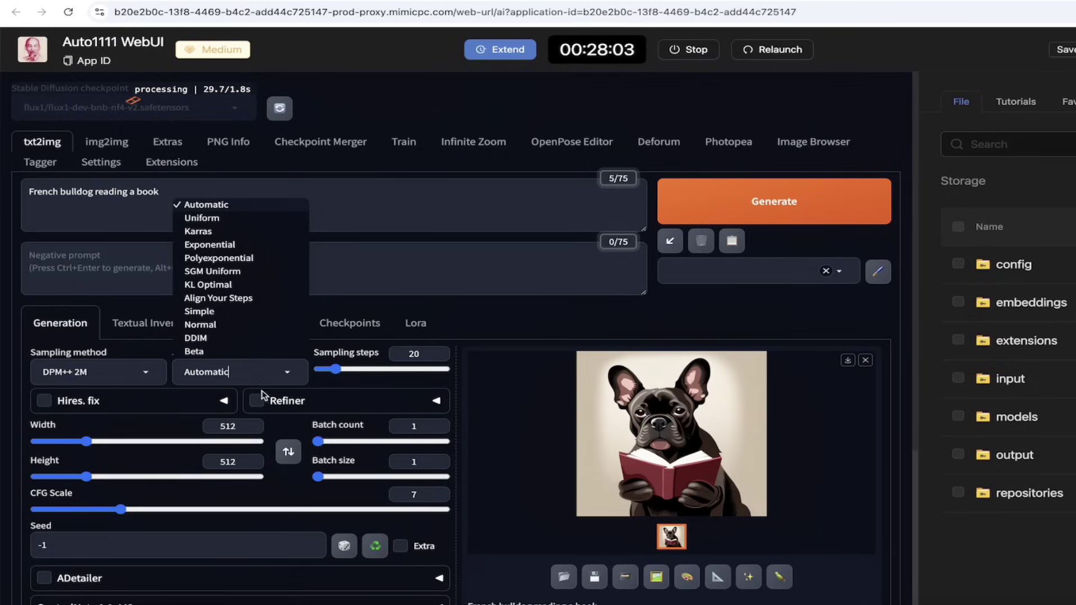
click(270, 371)
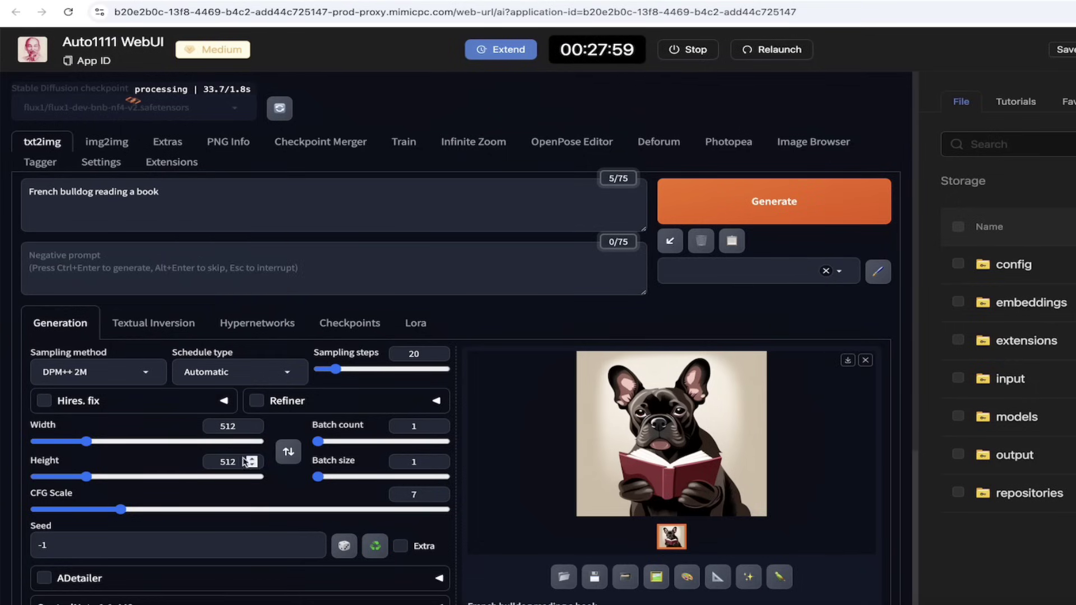
Step: Set the output width and height sliders to 1024 each
scroll(283, 438, down, 2)
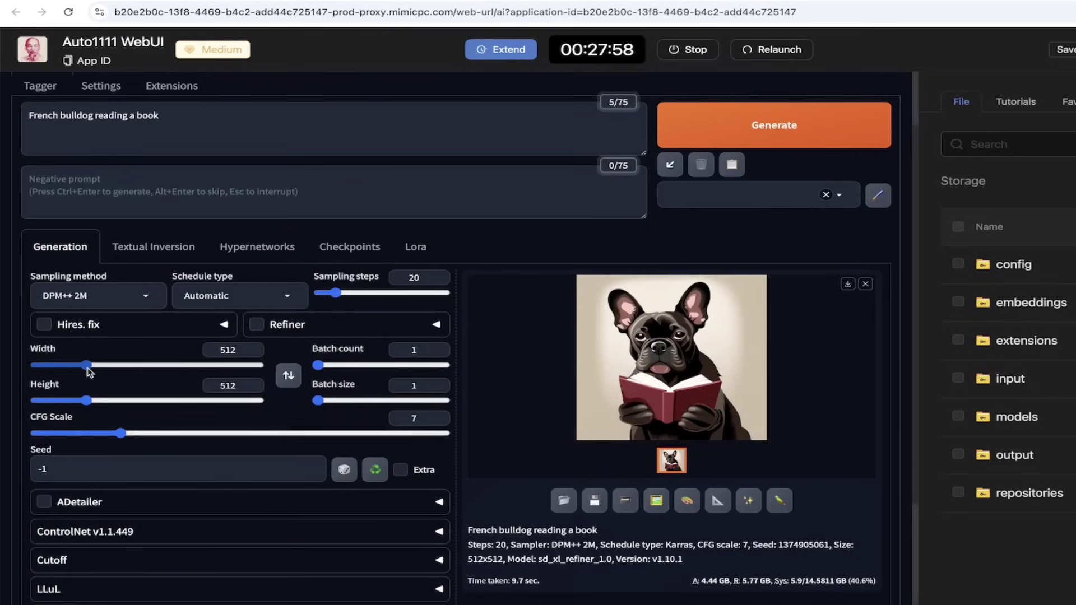
drag(86, 365, 180, 373)
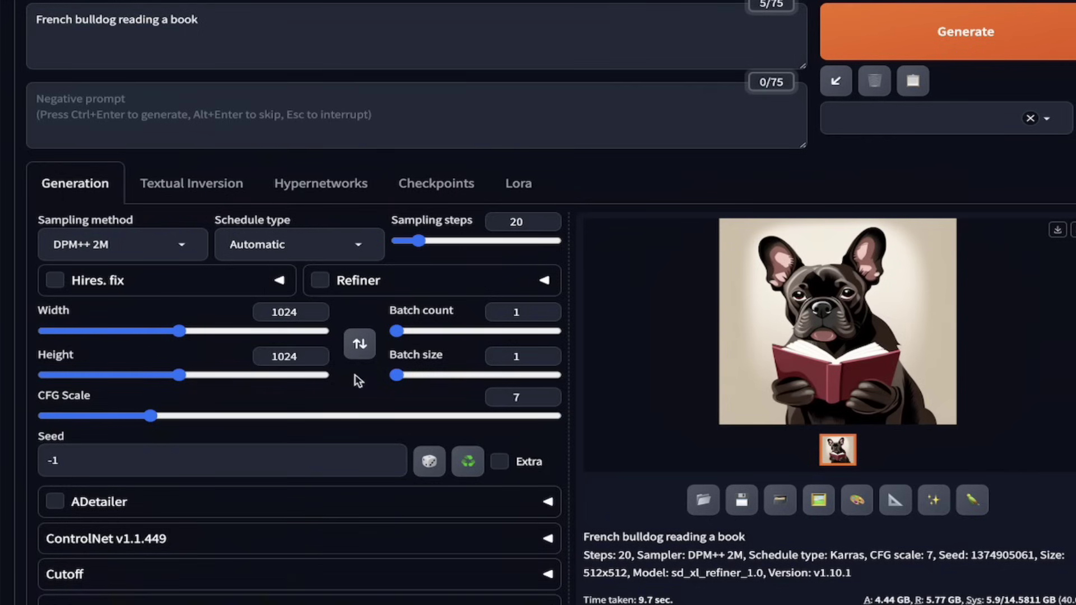
scroll(353, 383, down, 1)
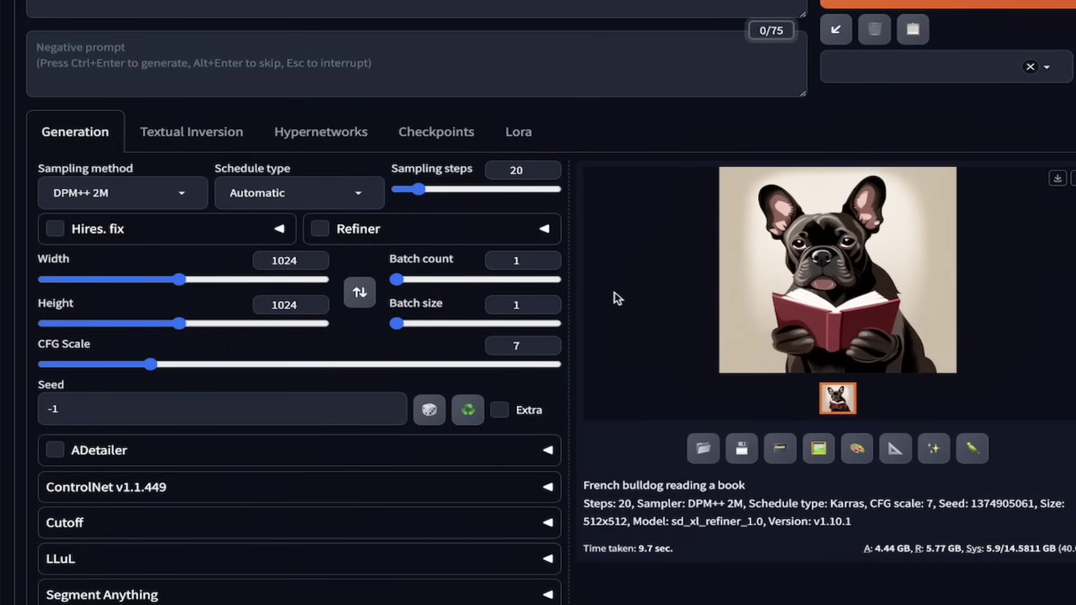
scroll(616, 299, up, 1)
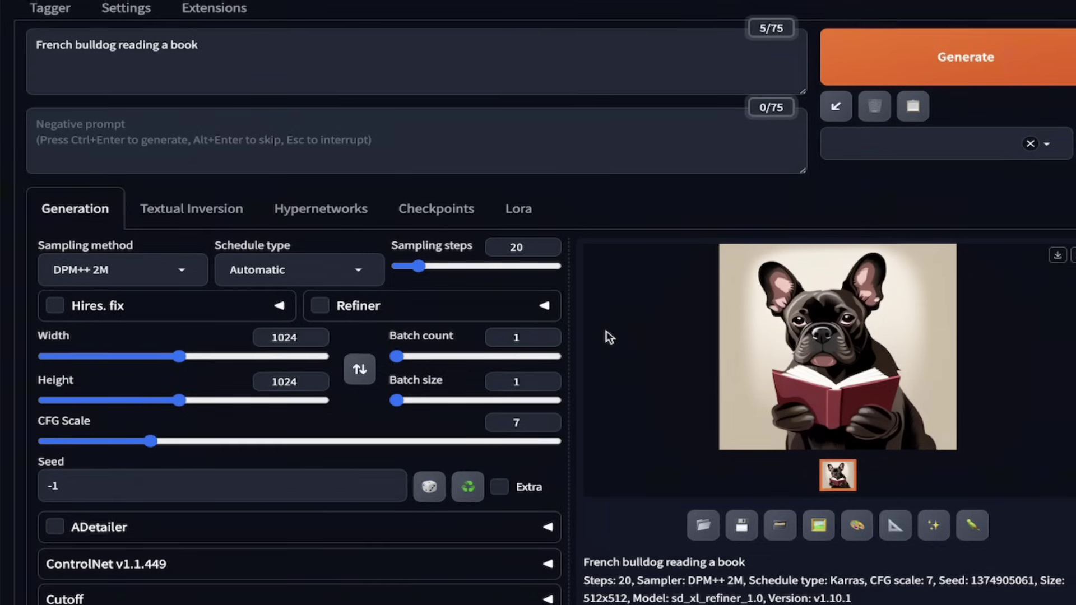
scroll(608, 336, up, 1)
scroll(610, 338, up, 1)
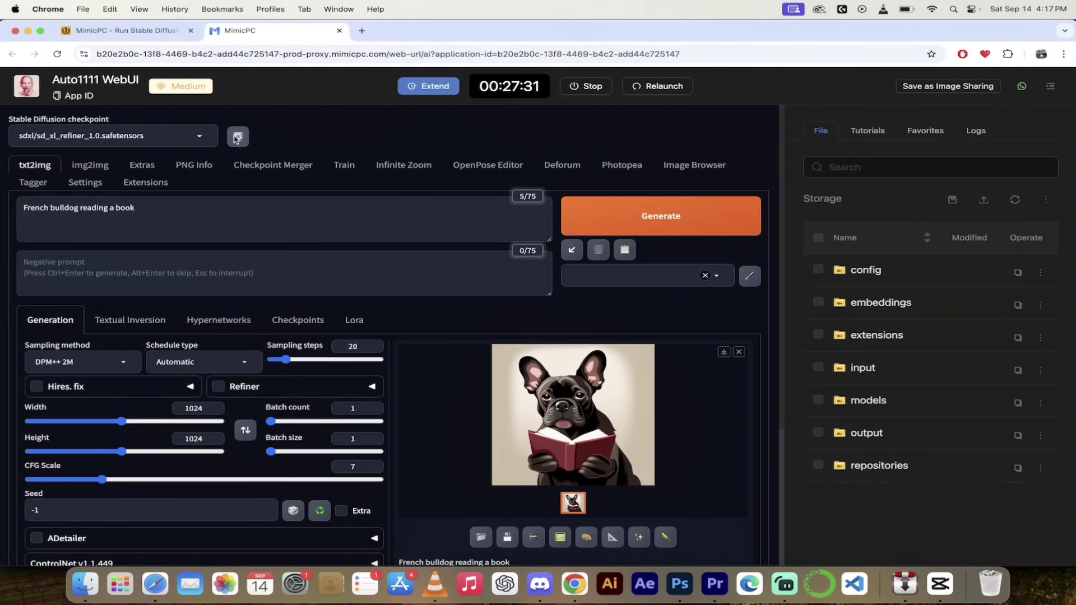
Step: Switch the checkpoint to flux1/flux1-schnell-fp8.safetensors
click(209, 138)
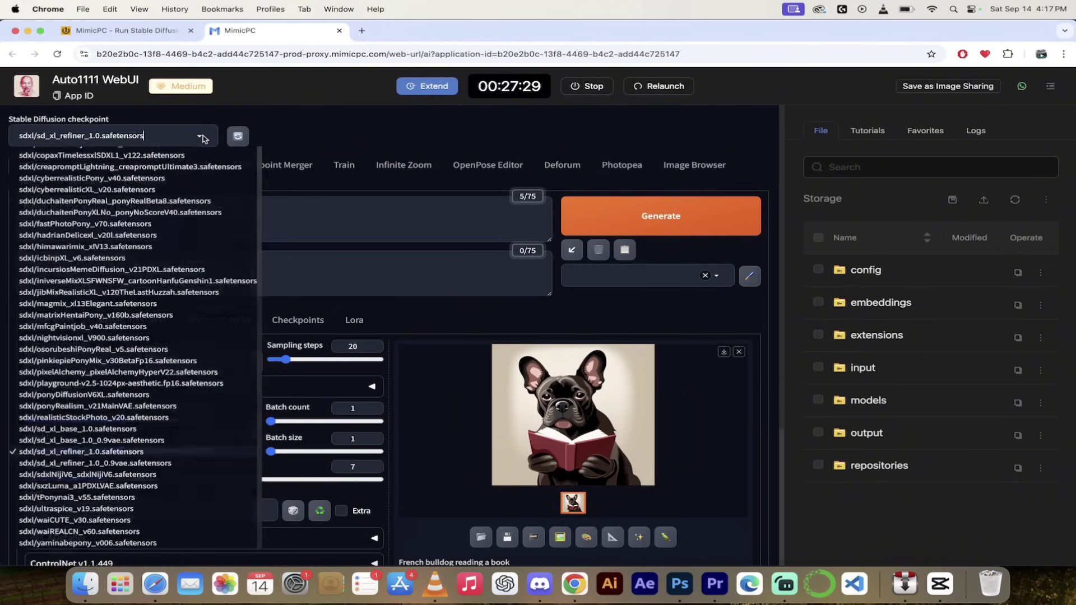
scroll(164, 163, up, 2)
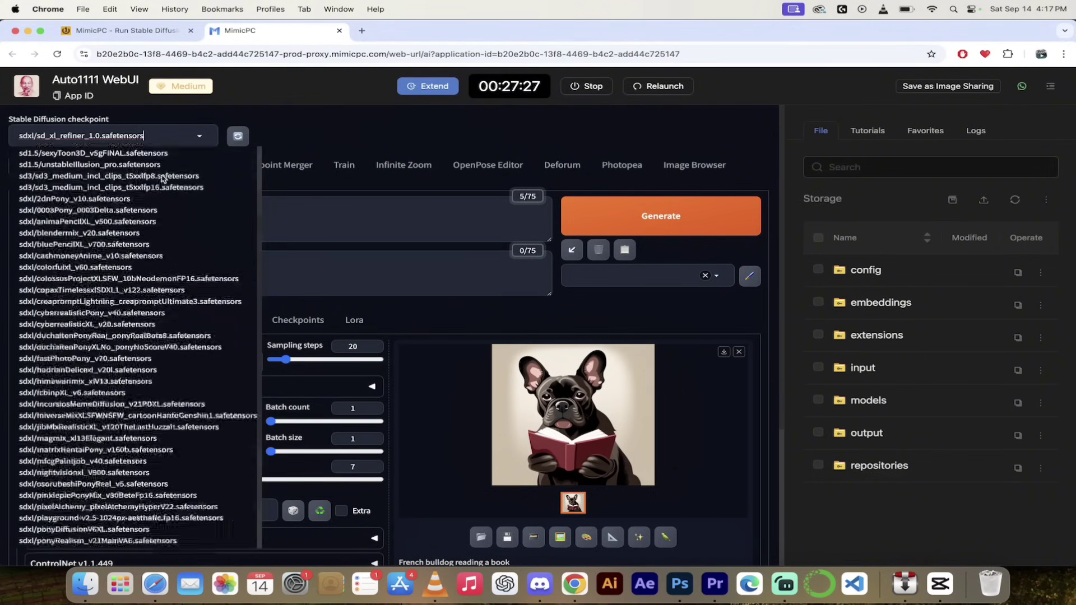
scroll(162, 178, down, 2)
scroll(131, 203, up, 5)
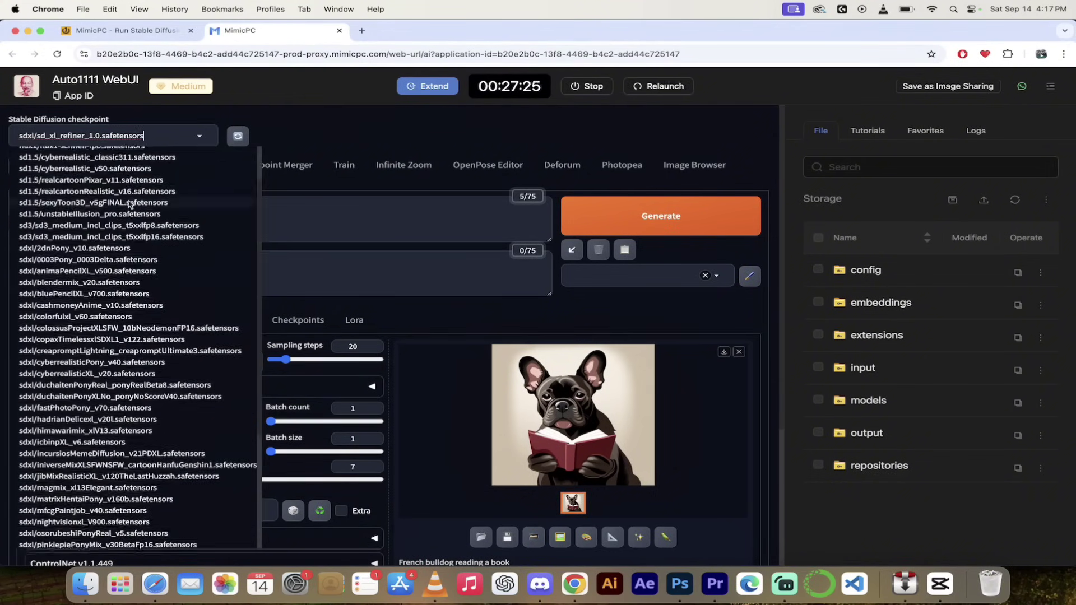
scroll(129, 203, up, 1)
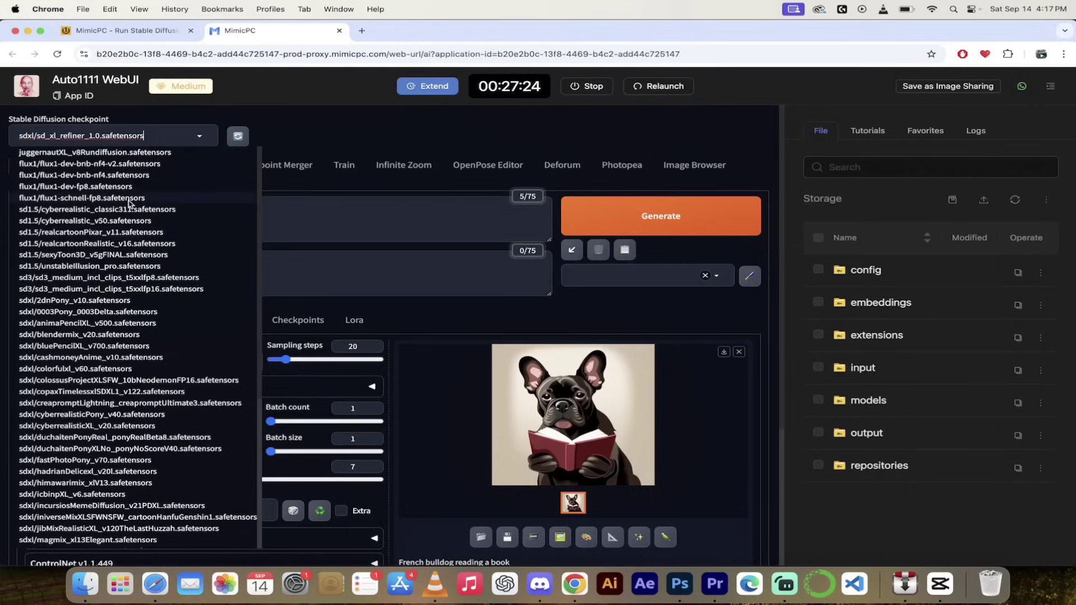
click(111, 199)
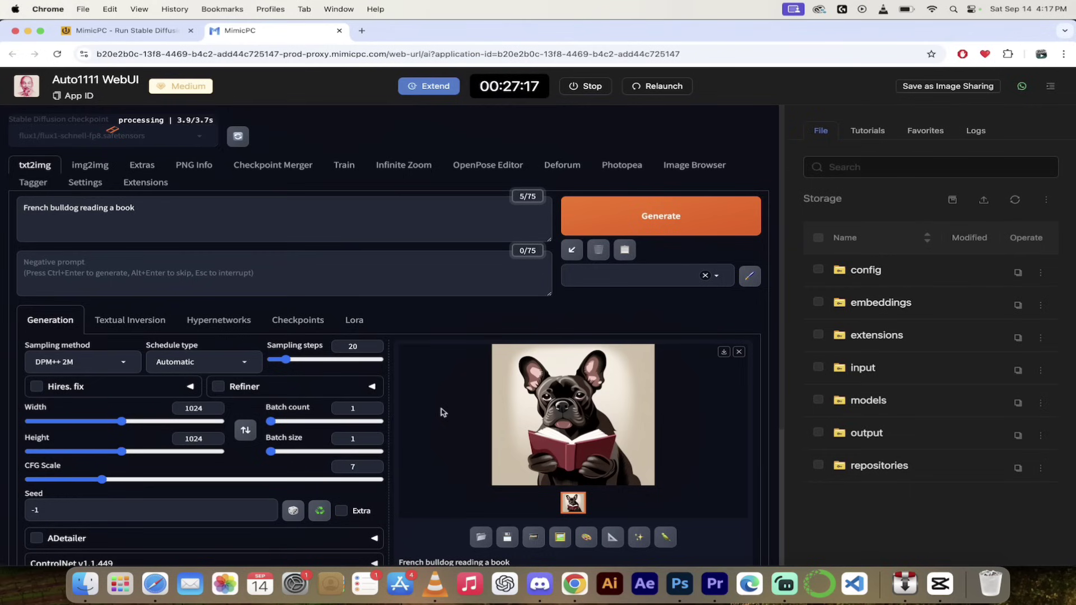
Step: Generate a new French bulldog image with the flux1-schnell-fp8 model
scroll(442, 411, down, 5)
scroll(442, 412, up, 3)
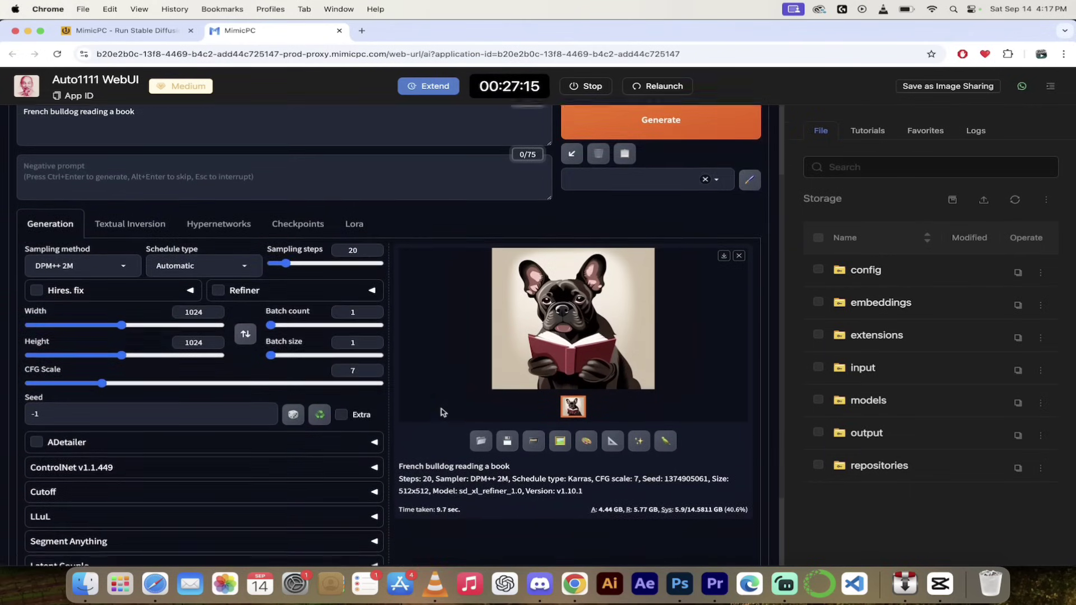
scroll(442, 411, up, 2)
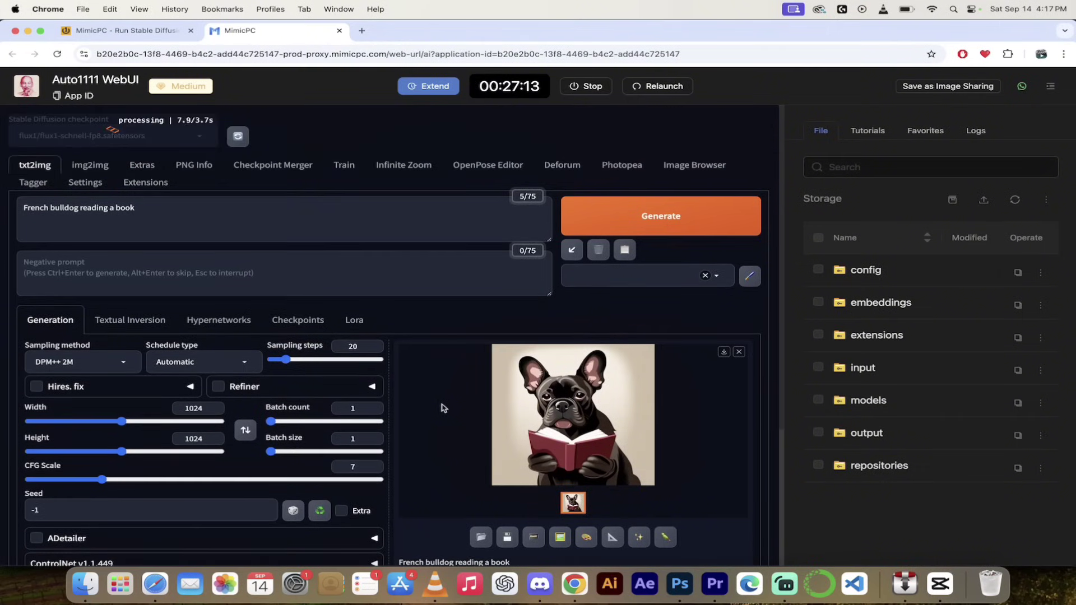
click(695, 219)
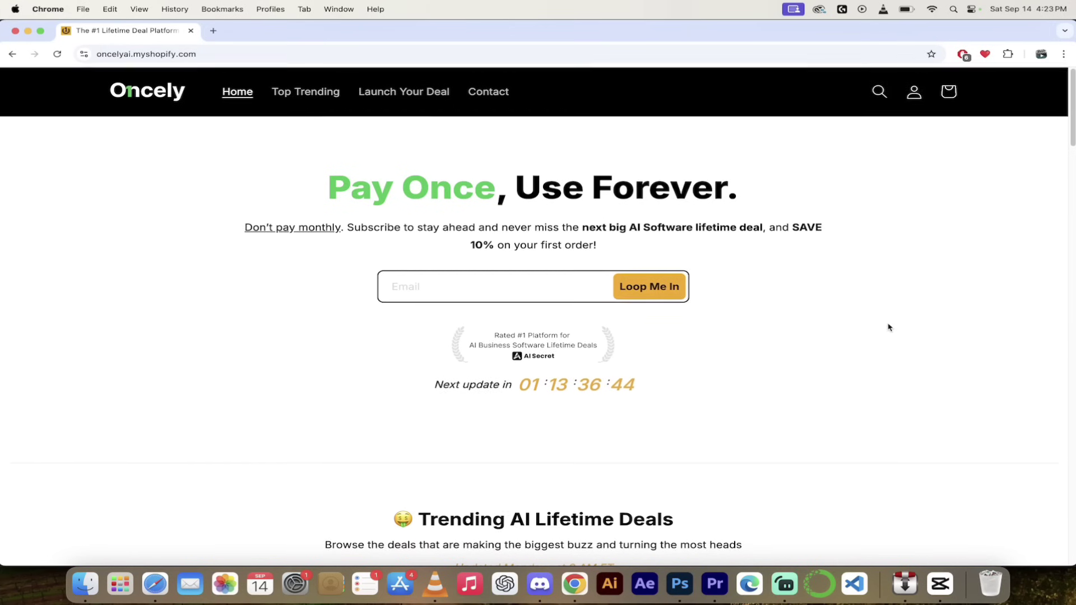
Step: Scroll the Oncely homepage past the trending deals down to the FAQ section
scroll(888, 328, down, 3)
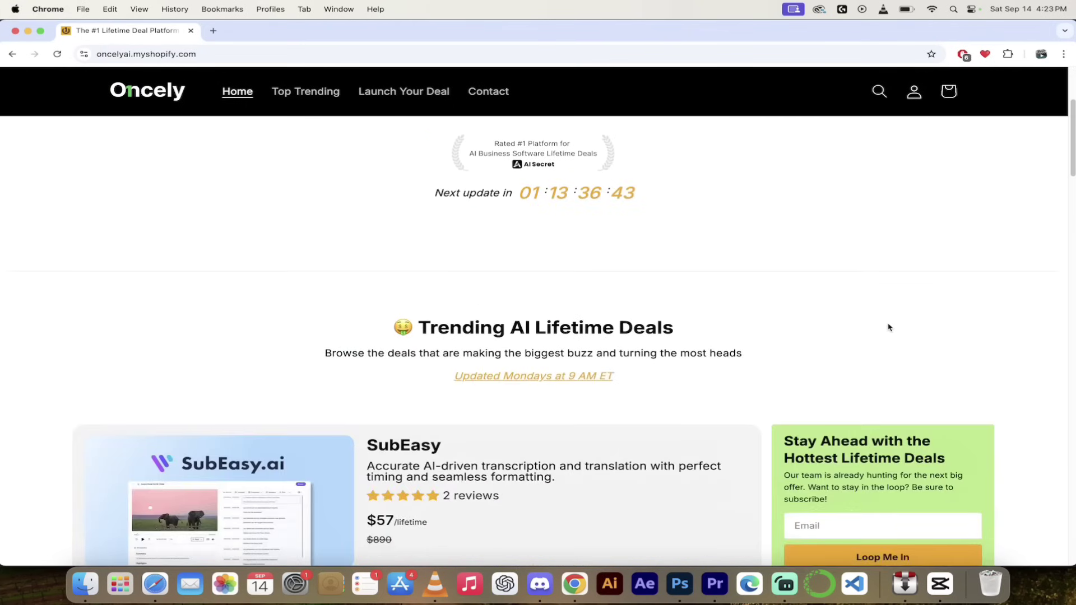
scroll(888, 327, down, 10)
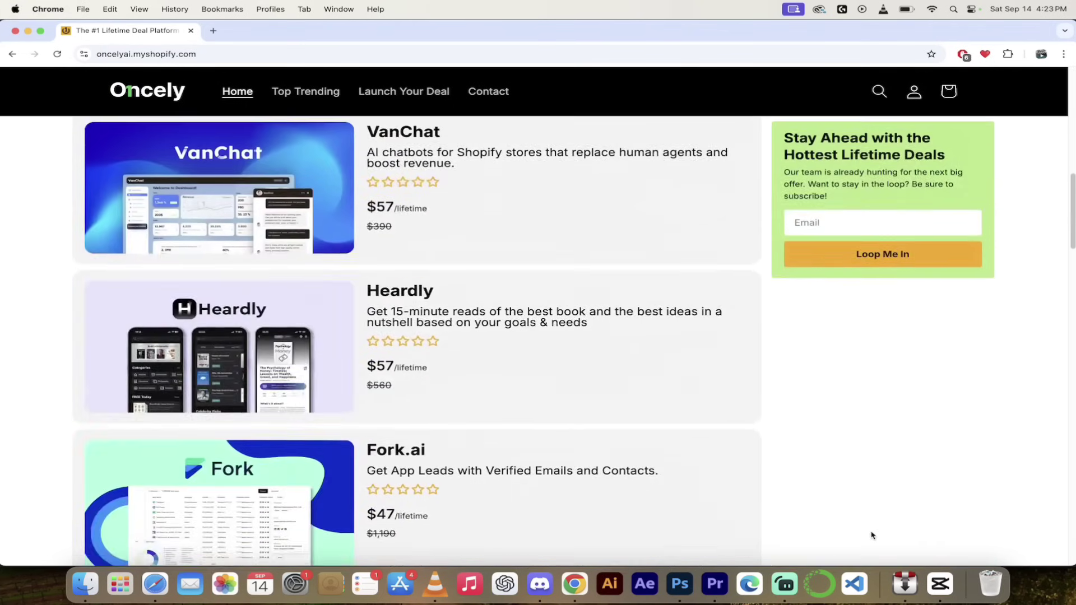
scroll(871, 535, down, 11)
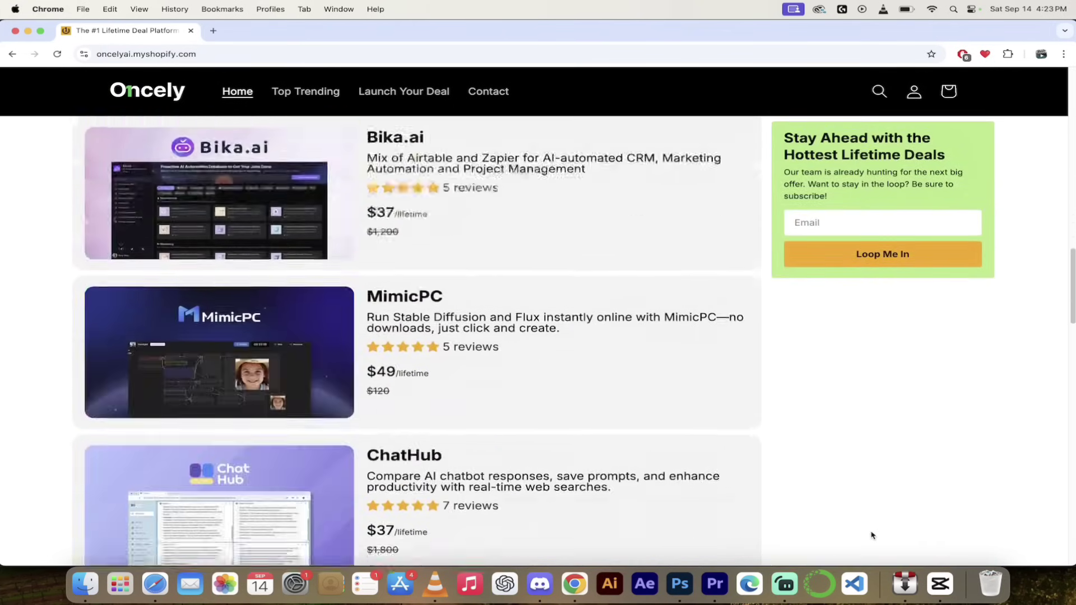
scroll(871, 535, down, 10)
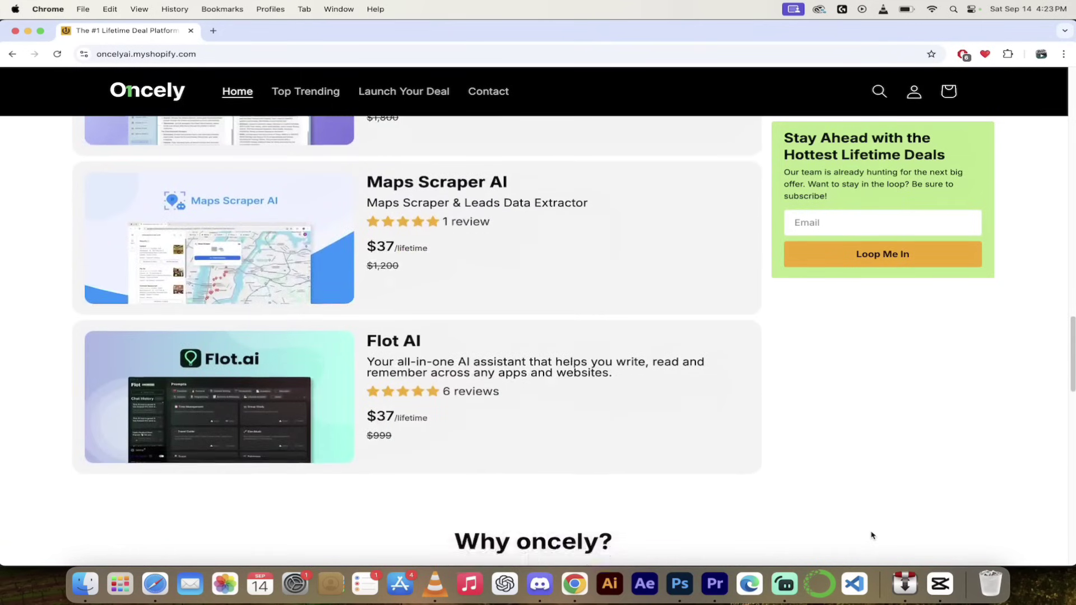
scroll(872, 535, down, 9)
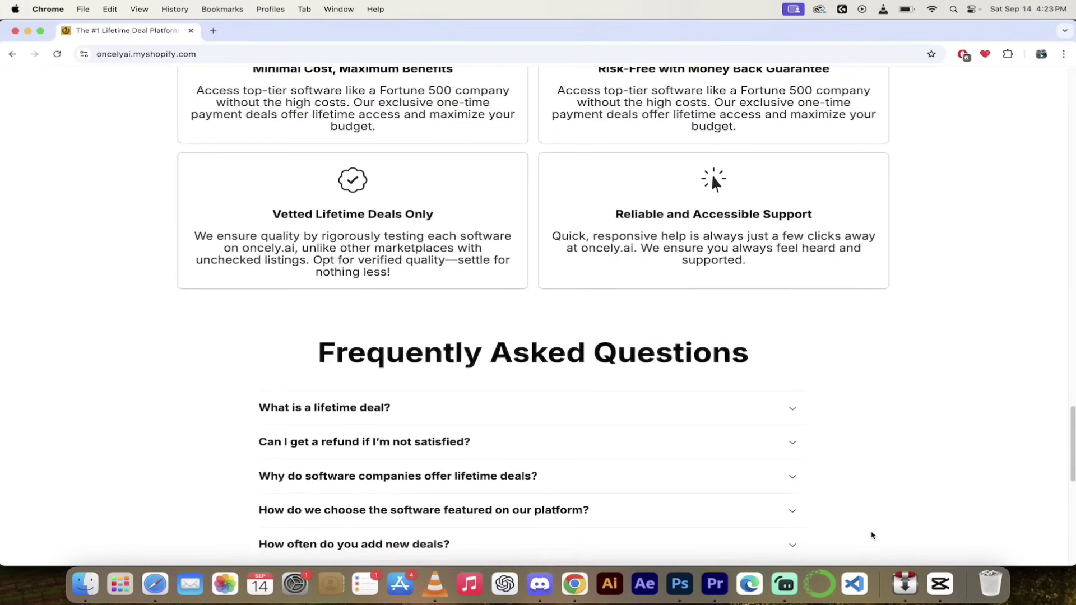